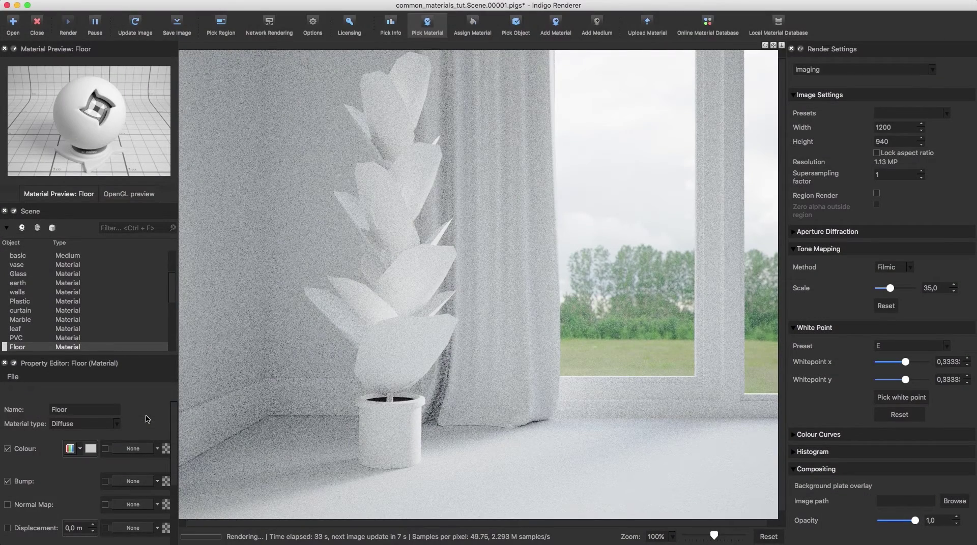
Change the Floor material's type to Phong and load wood02.jpg as its colour texture
{"action": "left_click", "coordinate": [90, 425]}
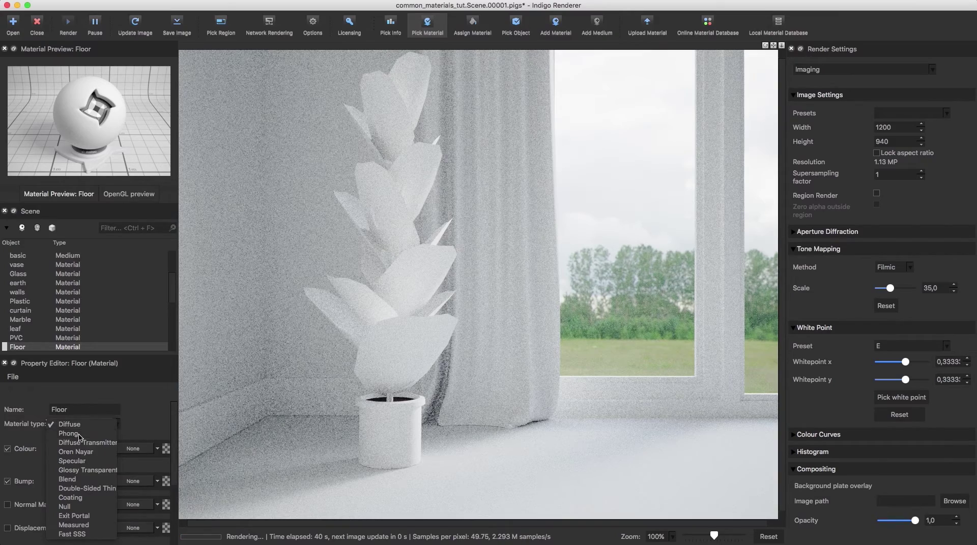
{"action": "left_click", "coordinate": [76, 434]}
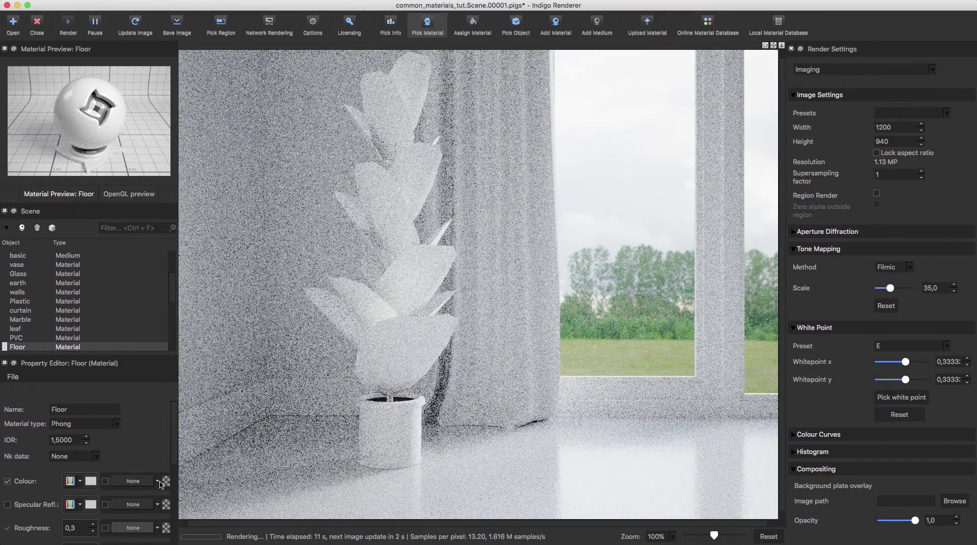
{"action": "left_click", "coordinate": [134, 481]}
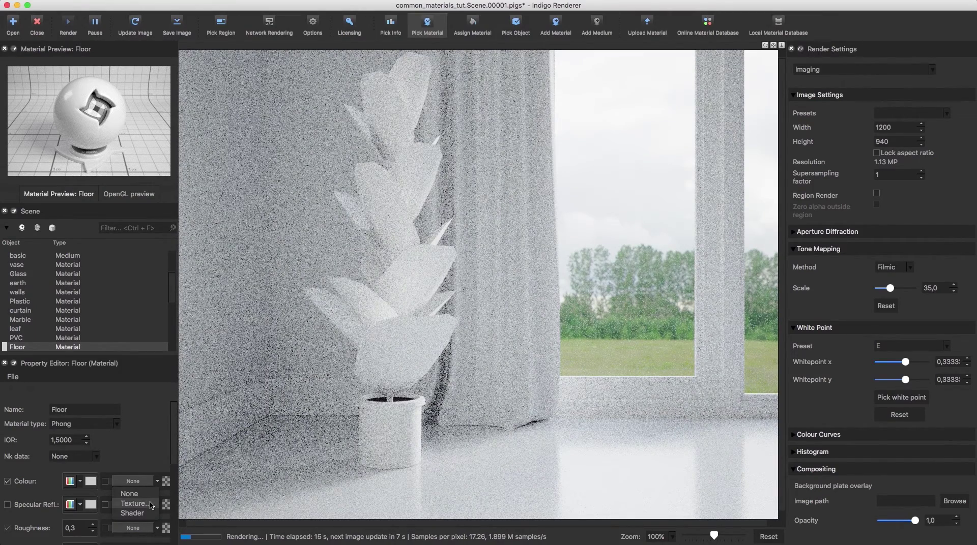
{"action": "left_click", "coordinate": [147, 507]}
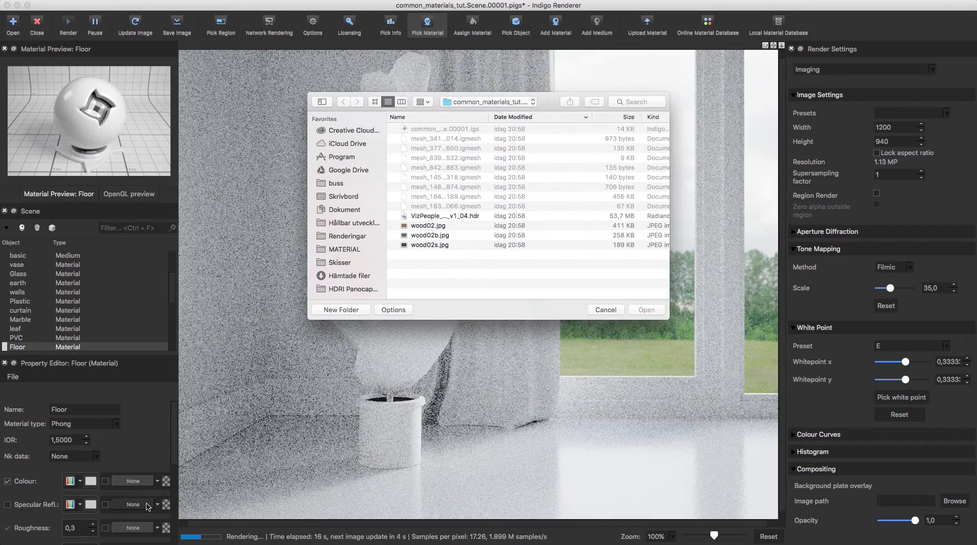
{"action": "left_click", "coordinate": [441, 227]}
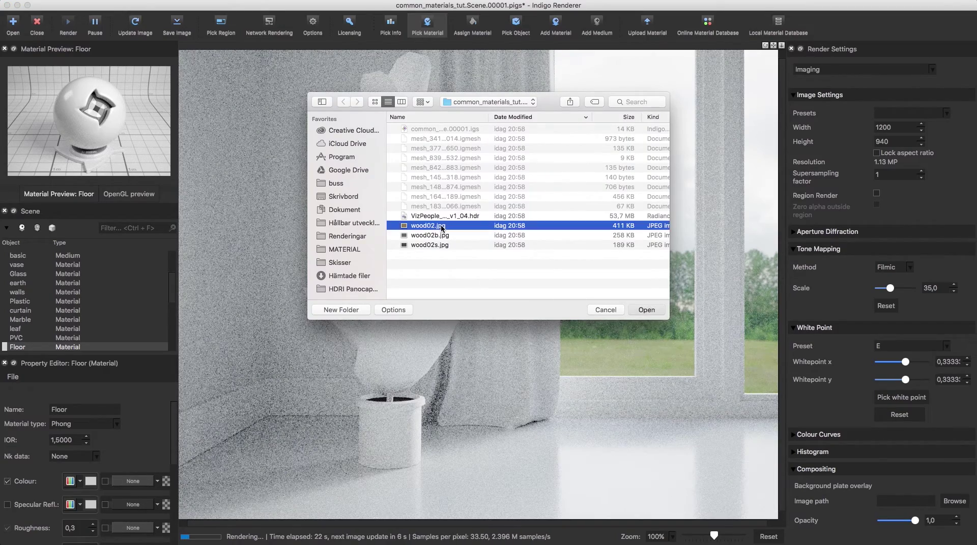
{"action": "double_click", "coordinate": [441, 227]}
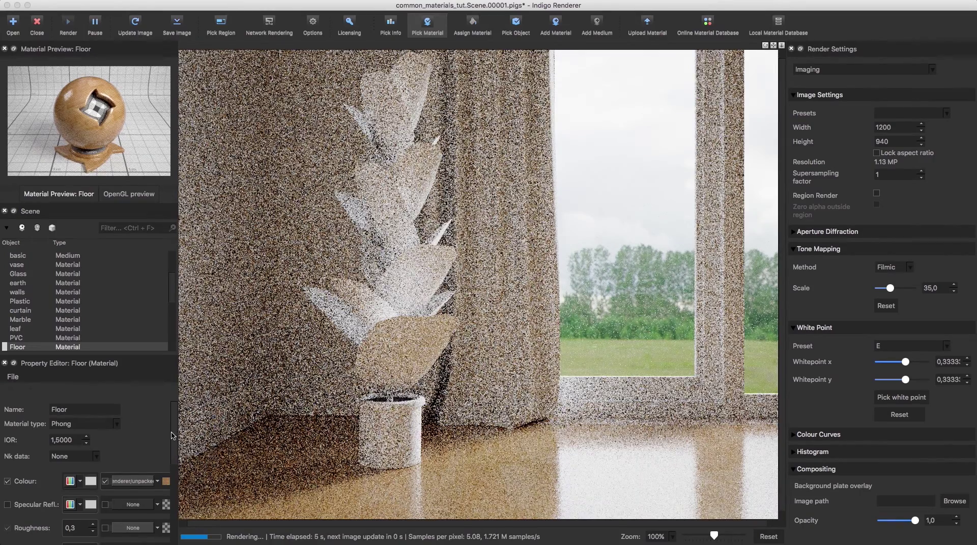
Load wood02b.jpg as the bump texture of the Floor material
{"action": "left_click_drag", "start_coordinate": [172, 435], "coordinate": [174, 449]}
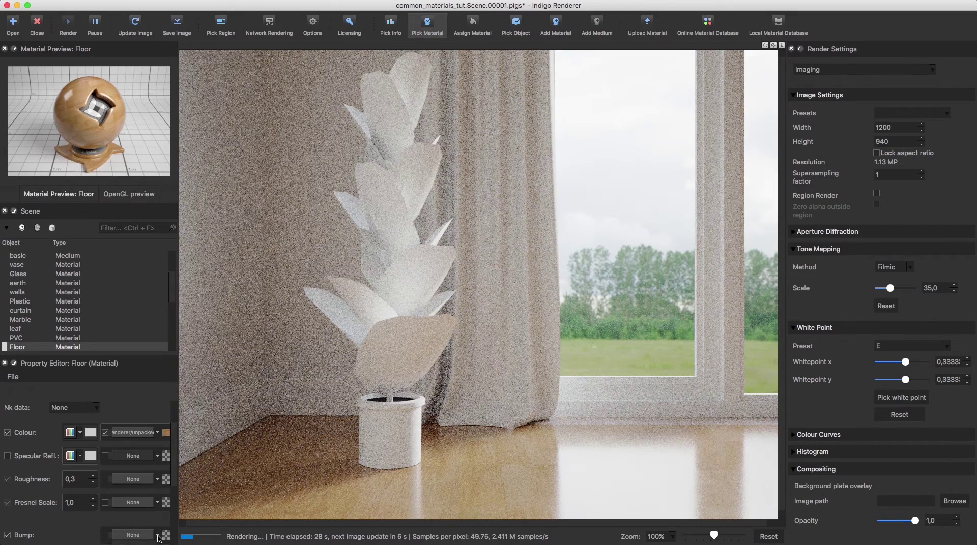
{"action": "scroll", "coordinate": [166, 531], "scroll_direction": "down", "scroll_amount": 2}
{"action": "left_click", "coordinate": [158, 495]}
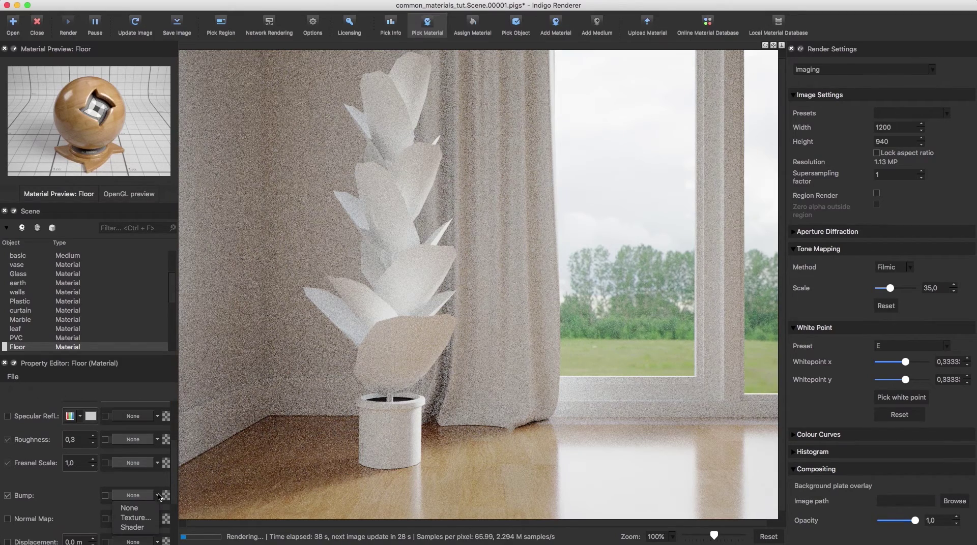
{"action": "left_click", "coordinate": [143, 518]}
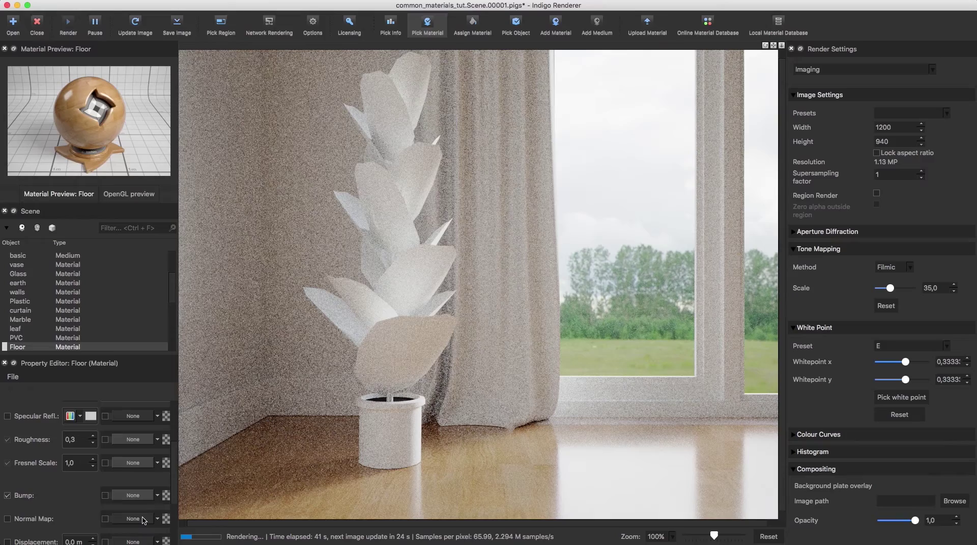
{"action": "left_click", "coordinate": [450, 236]}
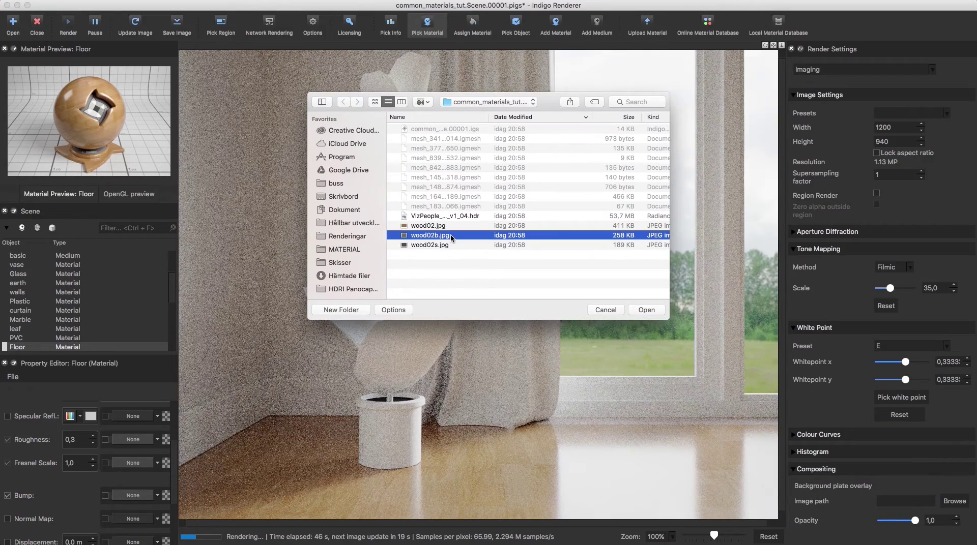
{"action": "double_click", "coordinate": [450, 236]}
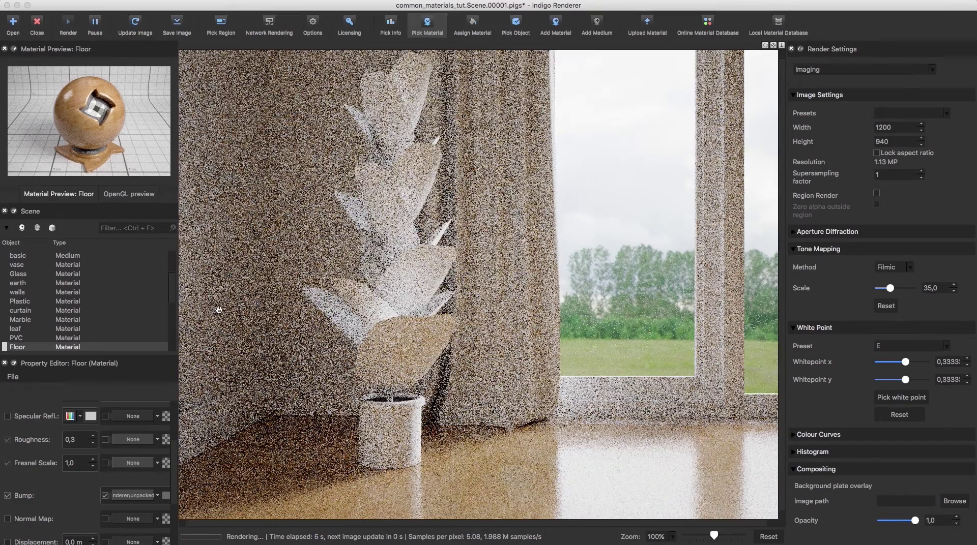
Restrict rendering to a region covering the floor area below the window, from the curtain's foot to the image's lower corner
{"action": "left_click", "coordinate": [220, 26]}
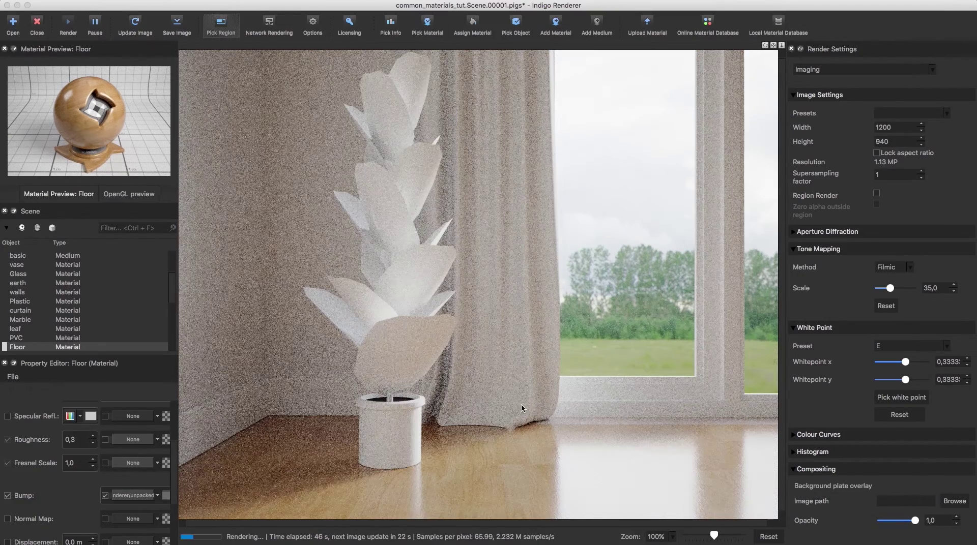
{"action": "left_click_drag", "start_coordinate": [510, 385], "coordinate": [670, 467]}
{"action": "left_click_drag", "start_coordinate": [715, 494], "coordinate": [777, 518]}
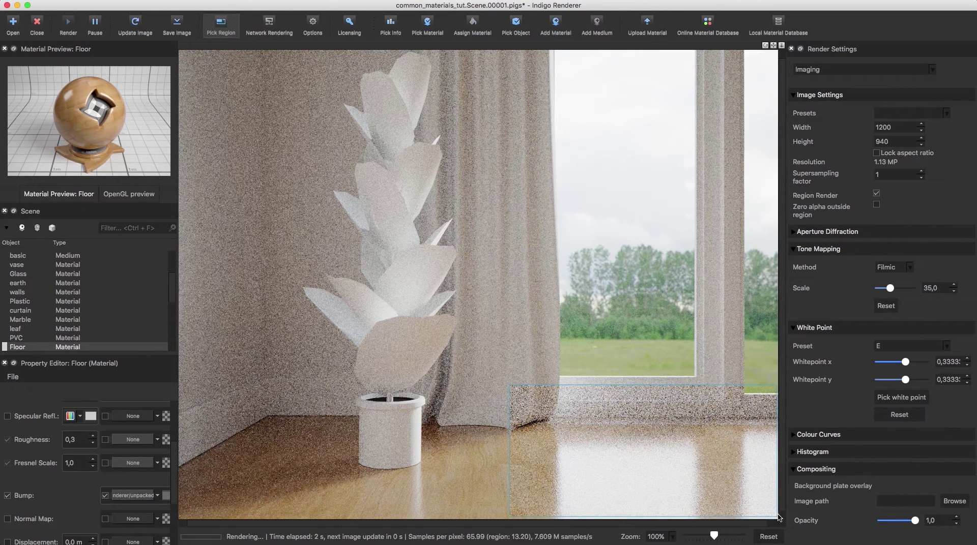
Set the gamma of the Floor material's bump texture to 1
{"action": "left_click", "coordinate": [166, 495]}
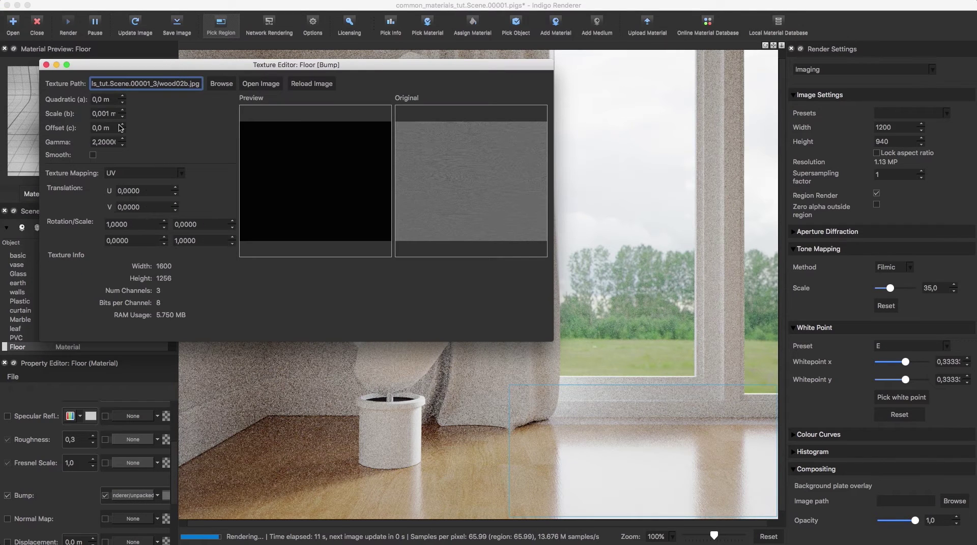
{"action": "left_click", "coordinate": [98, 143]}
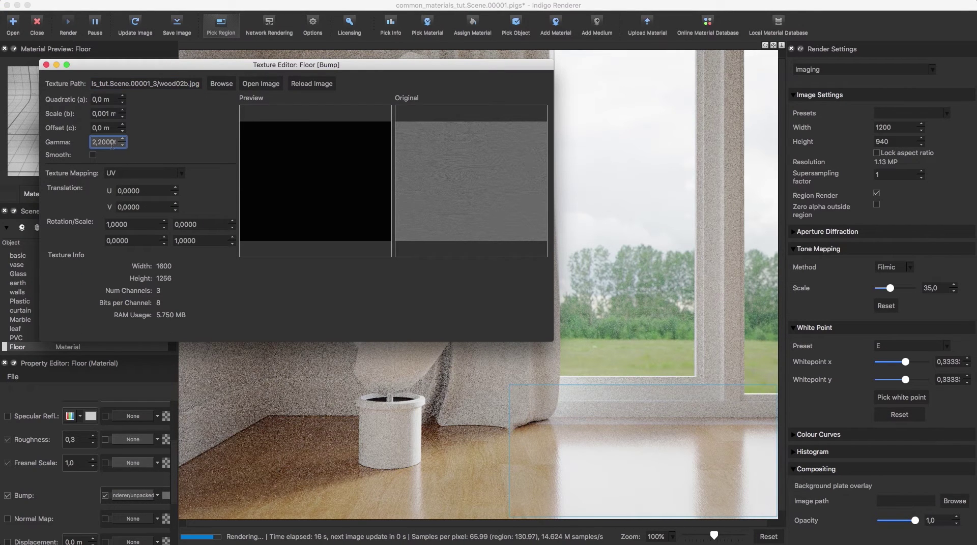
{"action": "key", "text": "Home"}
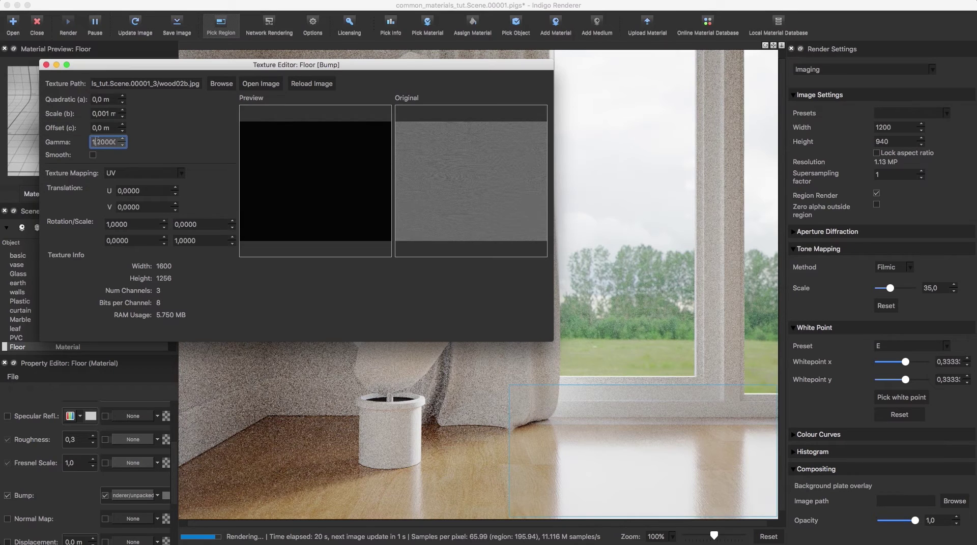
{"action": "type", "text": "1"}
{"action": "key", "text": "Right"}
{"action": "key", "text": "Delete"}
{"action": "key", "text": "Return"}
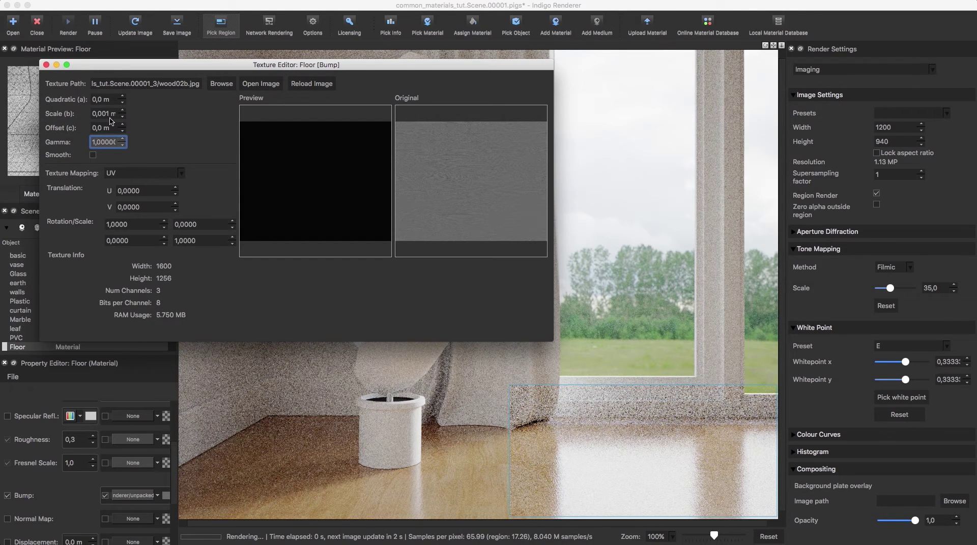
Set the bump texture's Scale (b) to 0,002 m and close its texture editor
{"action": "left_click", "coordinate": [109, 116]}
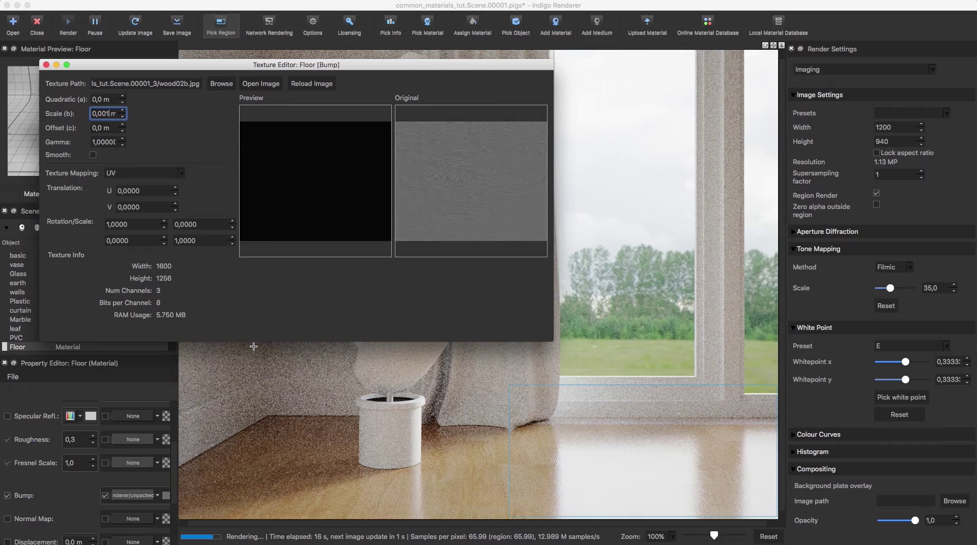
{"action": "key", "text": "BackSpace"}
{"action": "type", "text": "2"}
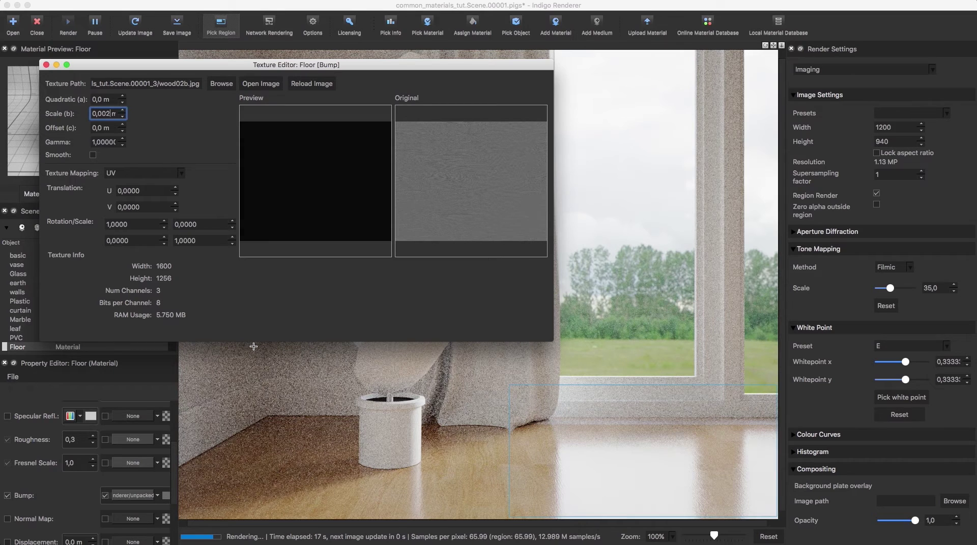
{"action": "left_click", "coordinate": [46, 65]}
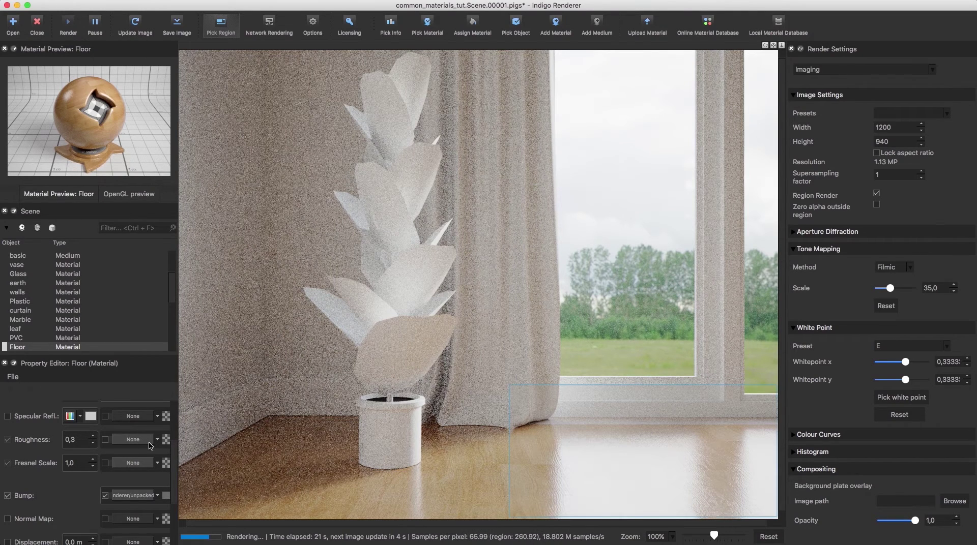
Load wood02s.jpg as the Fresnel Scale texture of the Floor material
{"action": "left_click", "coordinate": [158, 463]}
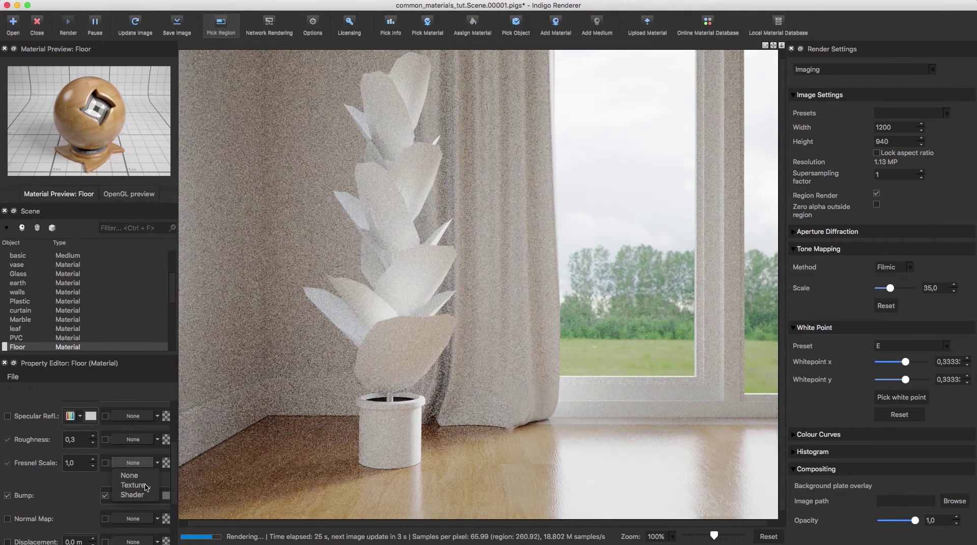
{"action": "left_click", "coordinate": [148, 486]}
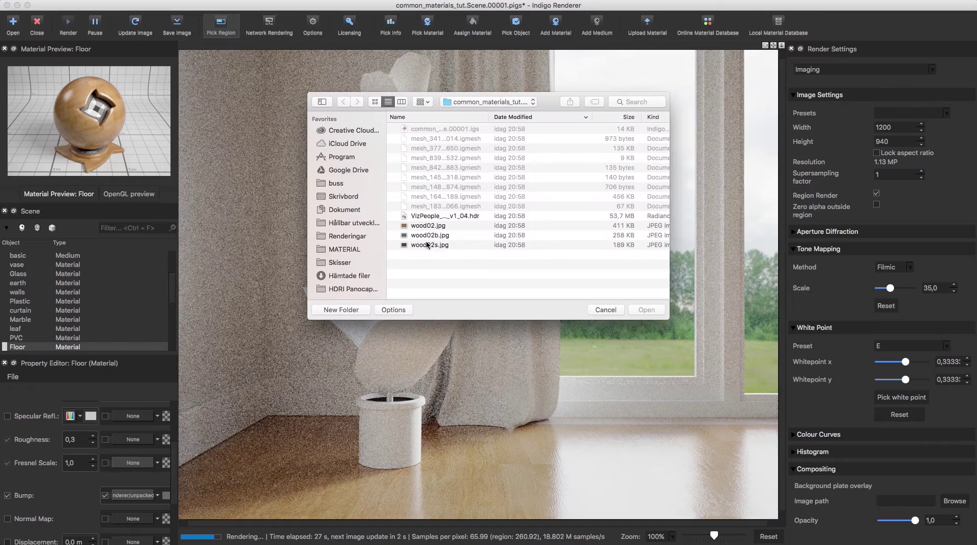
{"action": "left_click", "coordinate": [426, 244]}
{"action": "double_click", "coordinate": [426, 244]}
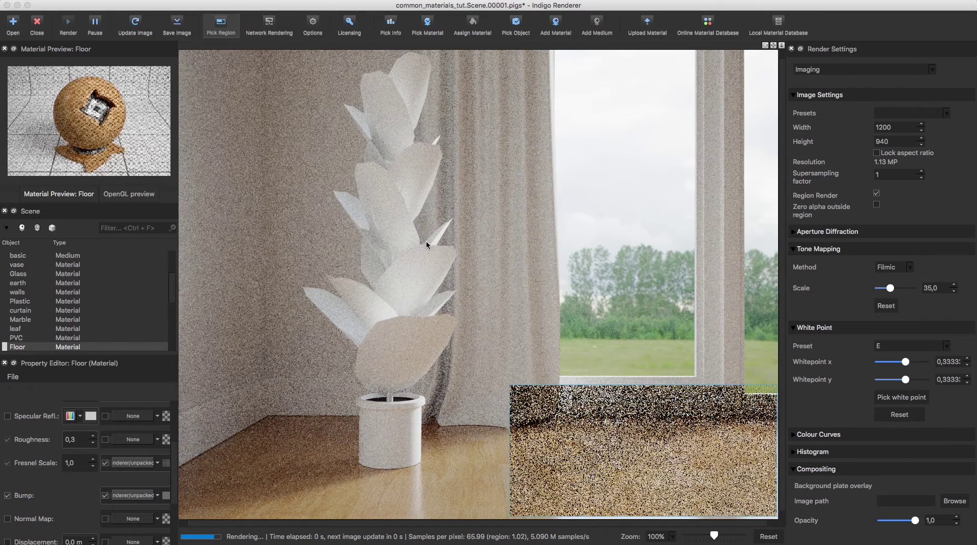
Set Scale (b) of the Fresnel Scale texture to 5 and close its texture editor
{"action": "left_click", "coordinate": [166, 466]}
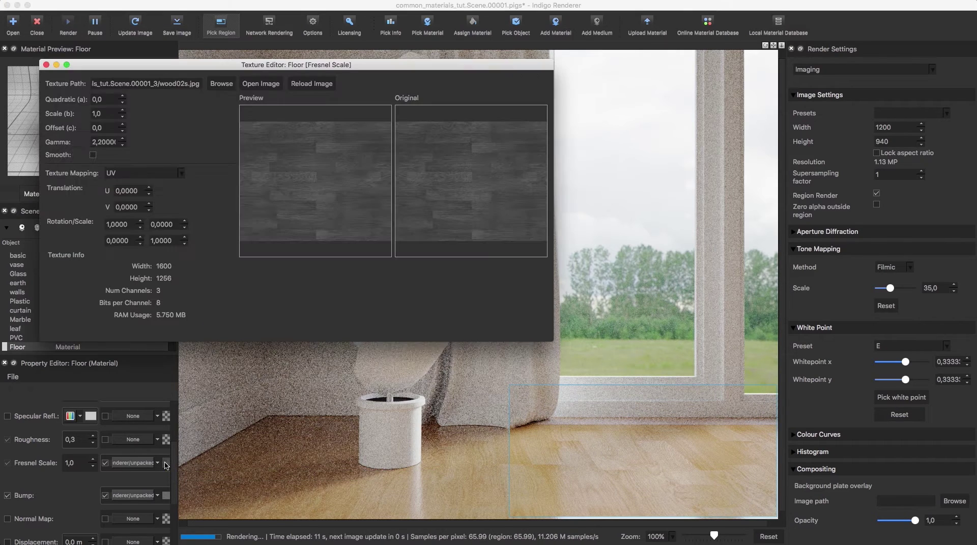
{"action": "left_click", "coordinate": [106, 114]}
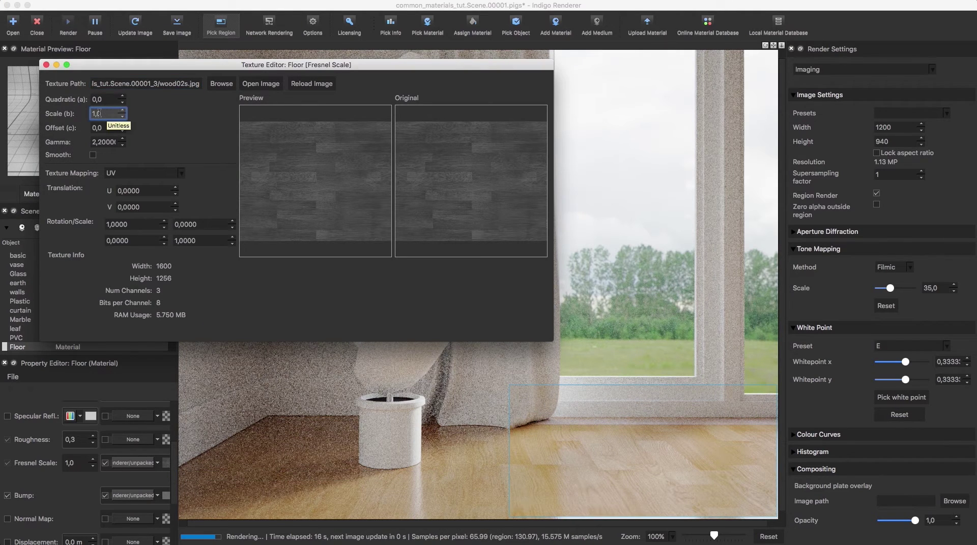
{"action": "left_click_drag", "start_coordinate": [99, 114], "coordinate": [90, 114]}
{"action": "type", "text": "5"}
{"action": "key", "text": "Return"}
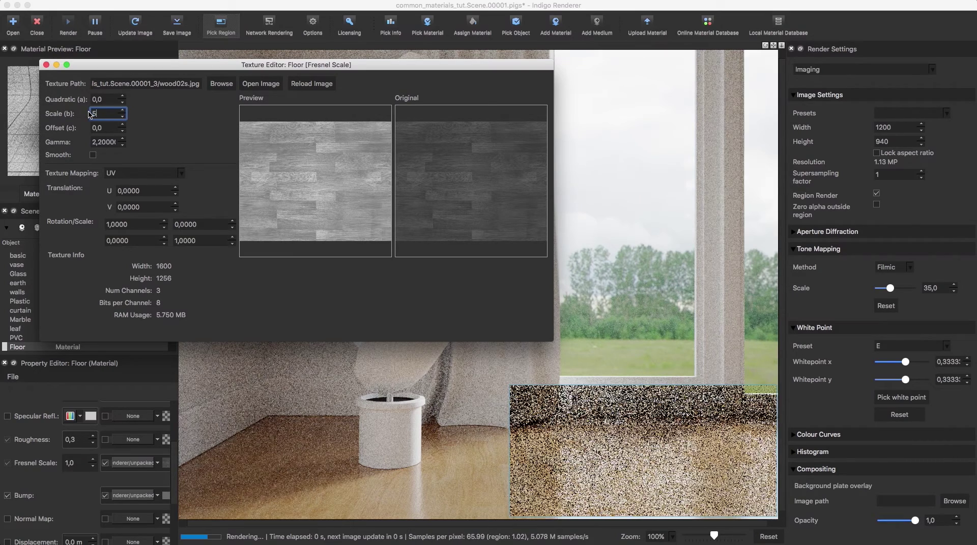
{"action": "left_click", "coordinate": [46, 64]}
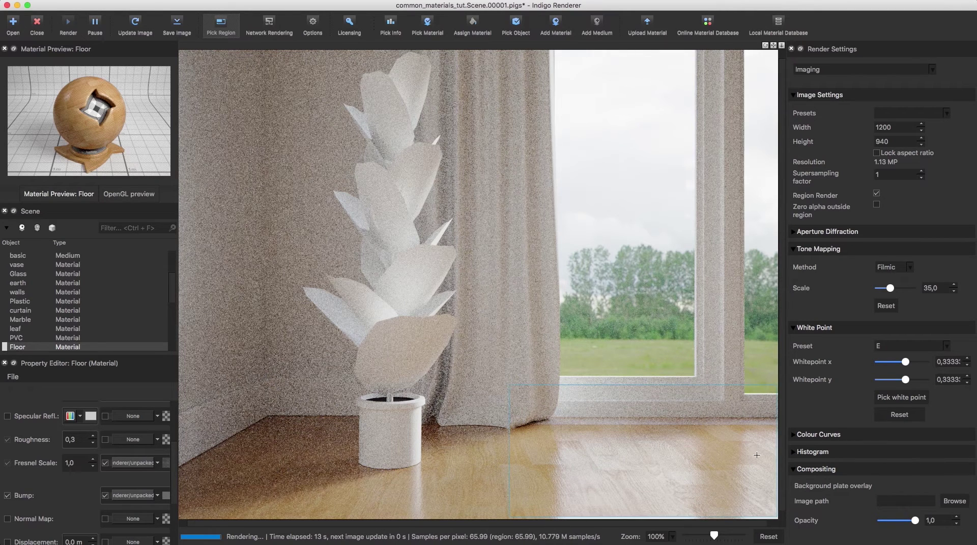
Load wood02s.jpg as the roughness texture of the Floor material
{"action": "left_click", "coordinate": [155, 439]}
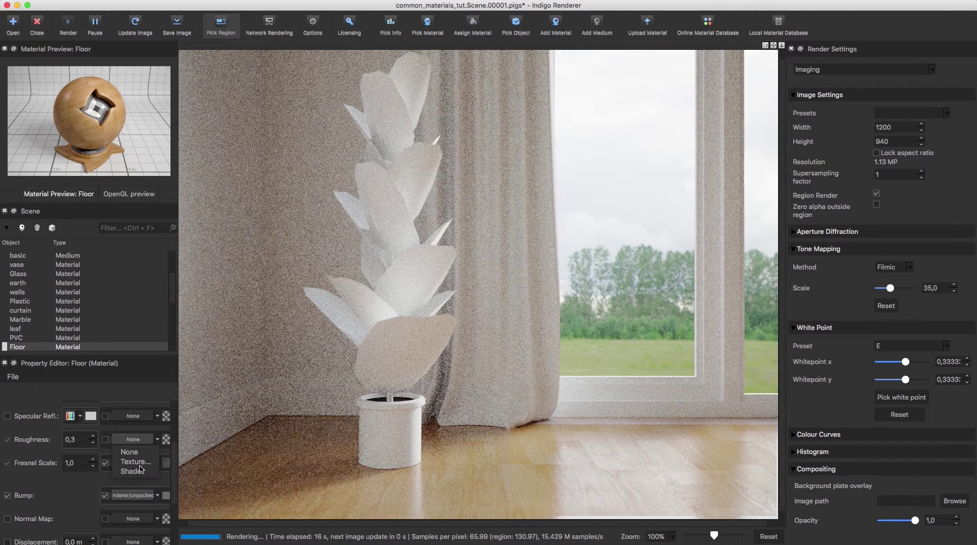
{"action": "left_click", "coordinate": [141, 463]}
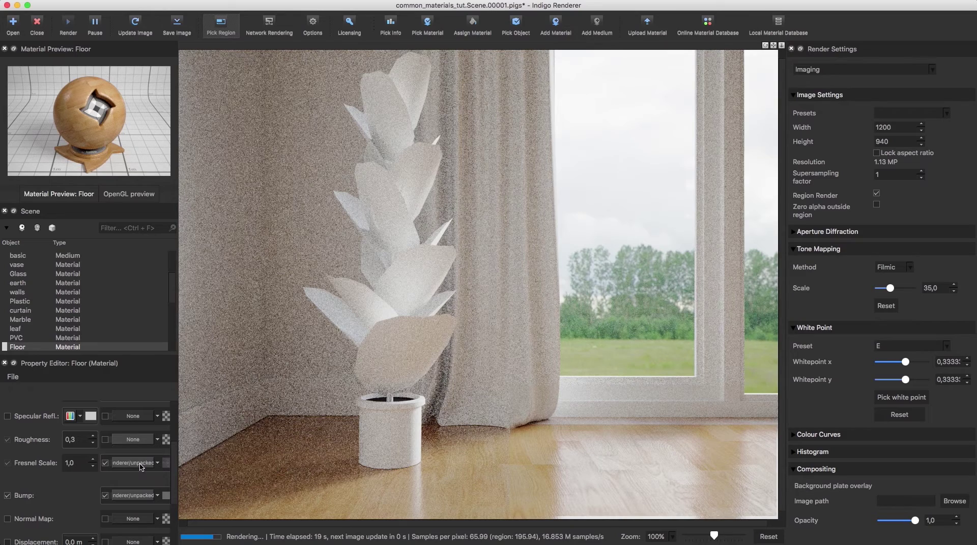
{"action": "left_click", "coordinate": [445, 245]}
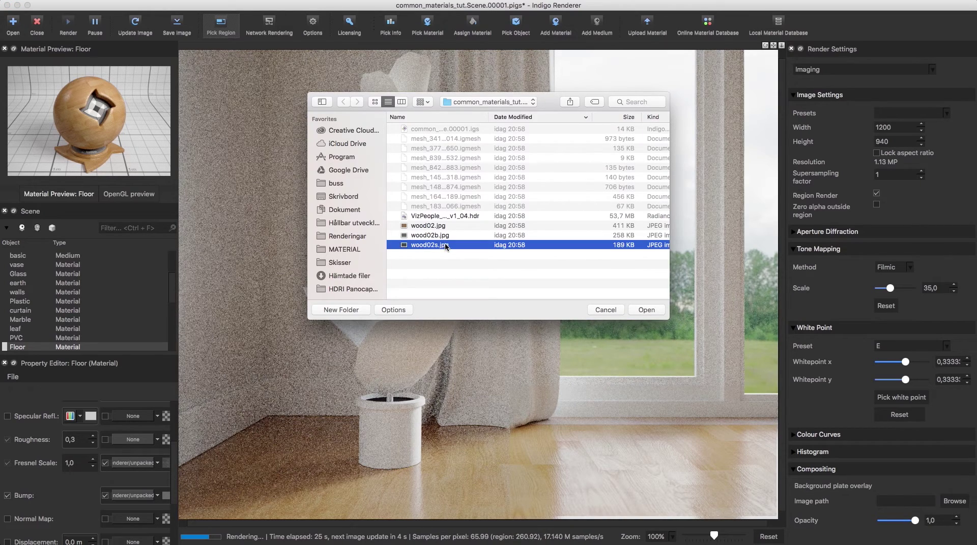
{"action": "double_click", "coordinate": [445, 246]}
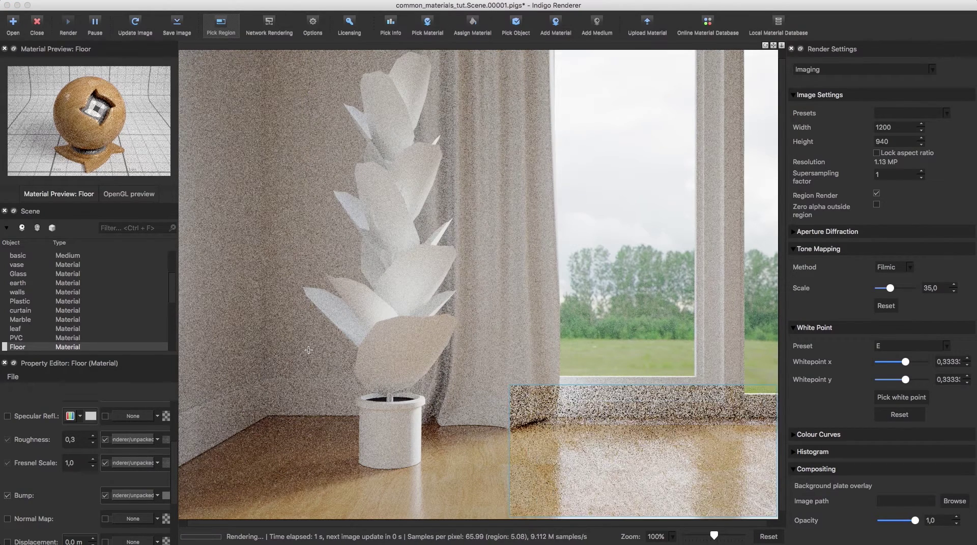
Set the Gamma of the Floor material's roughness texture to 1 in its texture editor
{"action": "left_click", "coordinate": [165, 441]}
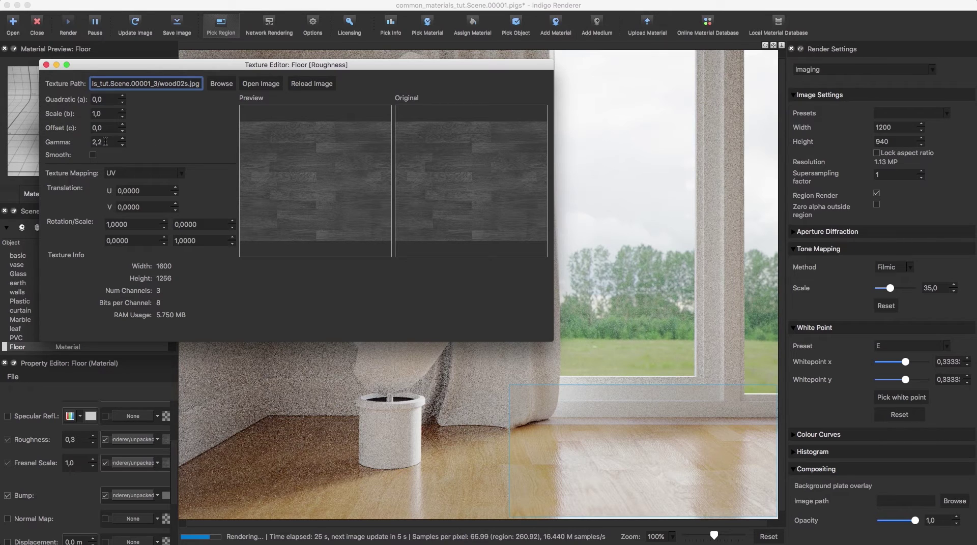
{"action": "left_click", "coordinate": [61, 136]}
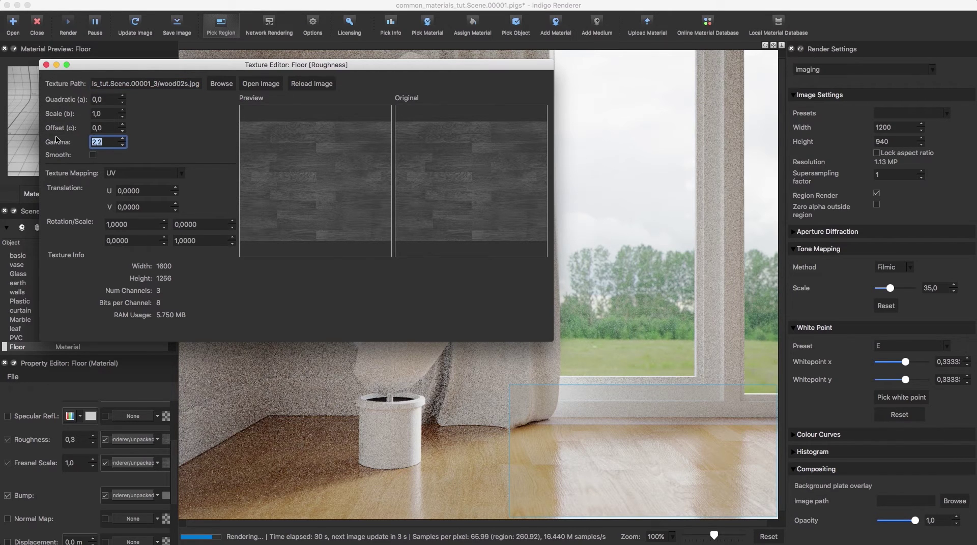
{"action": "type", "text": "1"}
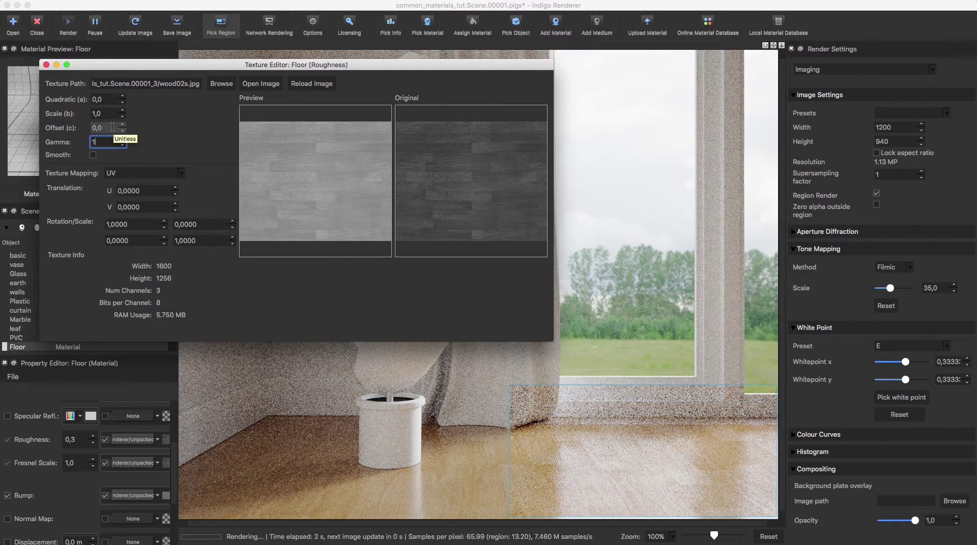
Set the roughness texture's Offset (c) to 1 and Scale (b) to -1,8, and close its texture editor
{"action": "left_click", "coordinate": [114, 115]}
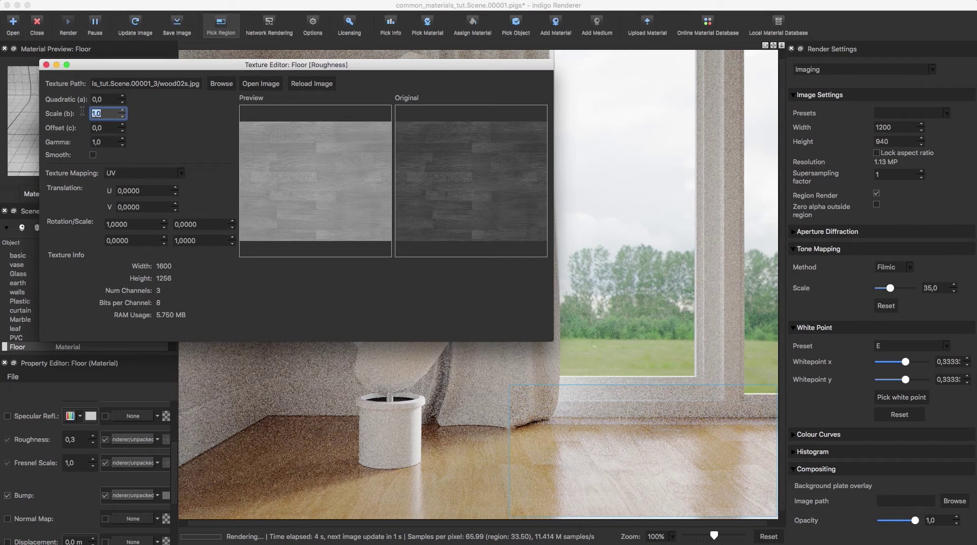
{"action": "left_click", "coordinate": [105, 128]}
{"action": "type", "text": "-1"}
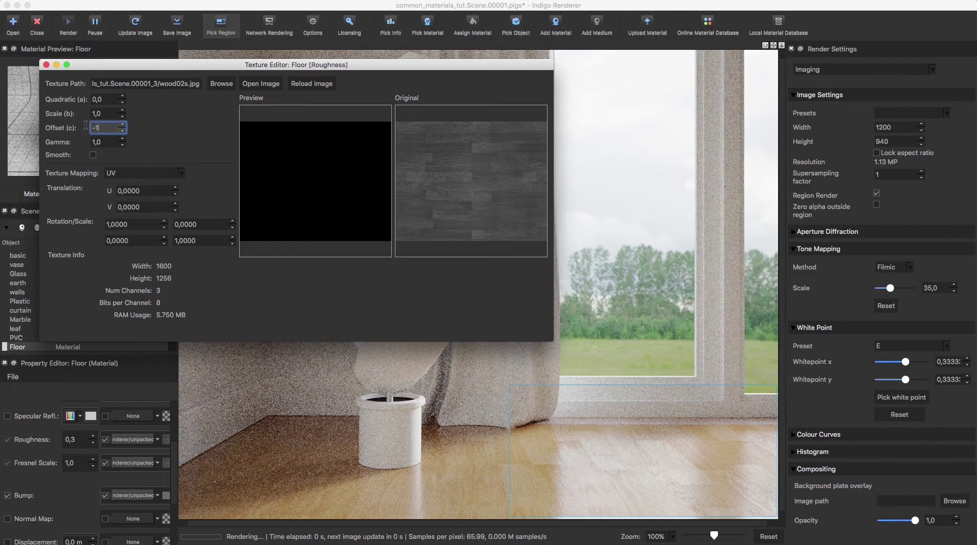
{"action": "key", "text": "Left"}
{"action": "key", "text": "BackSpace"}
{"action": "left_click", "coordinate": [90, 113]}
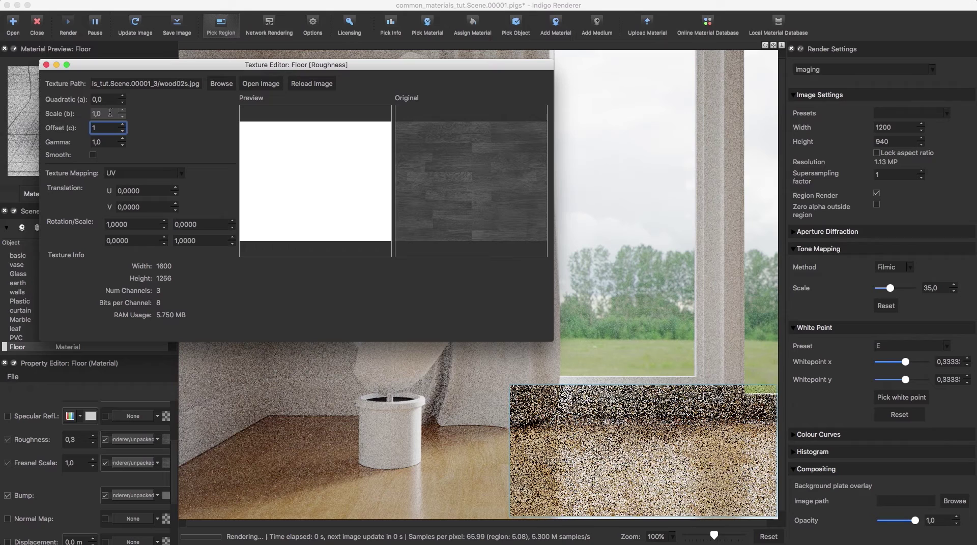
{"action": "double_click", "coordinate": [88, 113]}
{"action": "type", "text": "-1,8"}
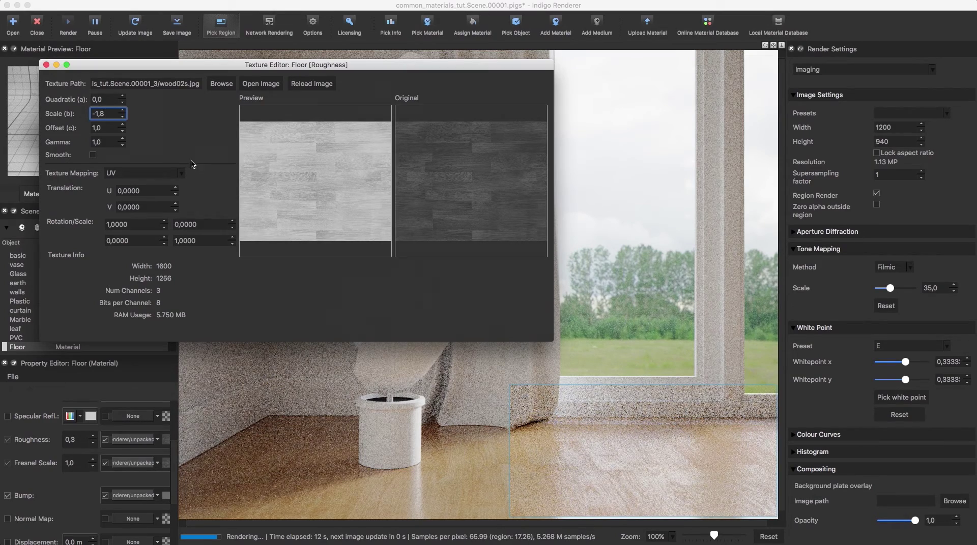
{"action": "left_click", "coordinate": [46, 65]}
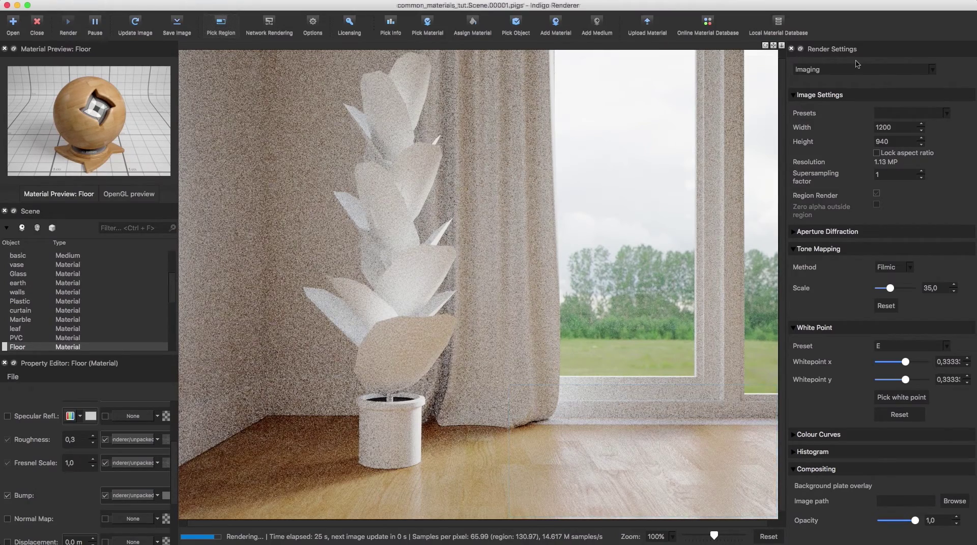
Replace the render region with a tall one covering the curtain and the adjoining half of the plant
{"action": "left_click", "coordinate": [220, 25]}
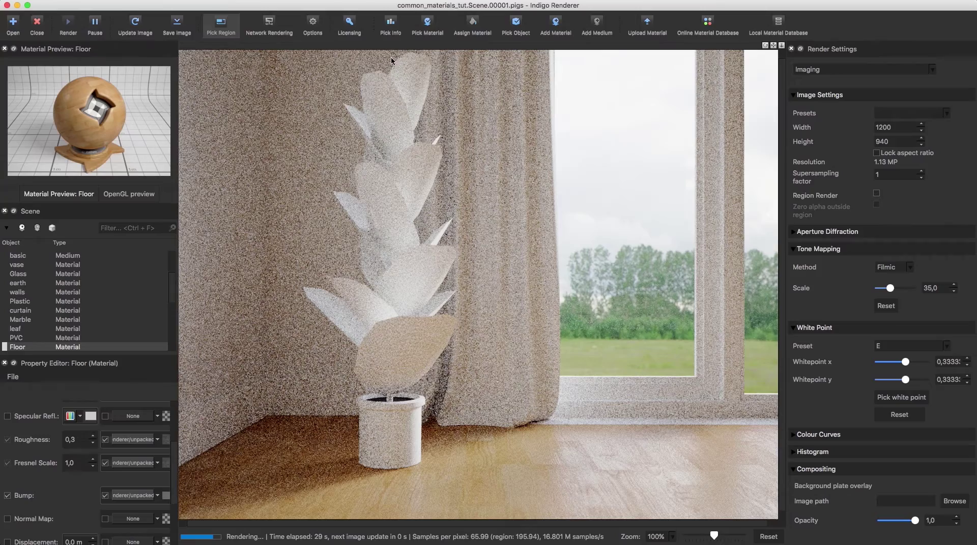
{"action": "left_click_drag", "start_coordinate": [401, 51], "coordinate": [582, 456]}
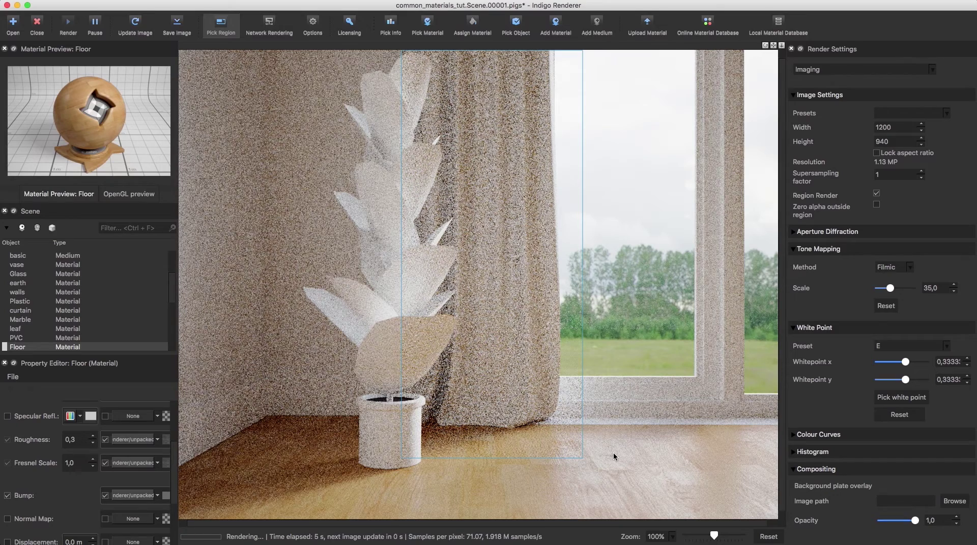
{"action": "left_click", "coordinate": [612, 452]}
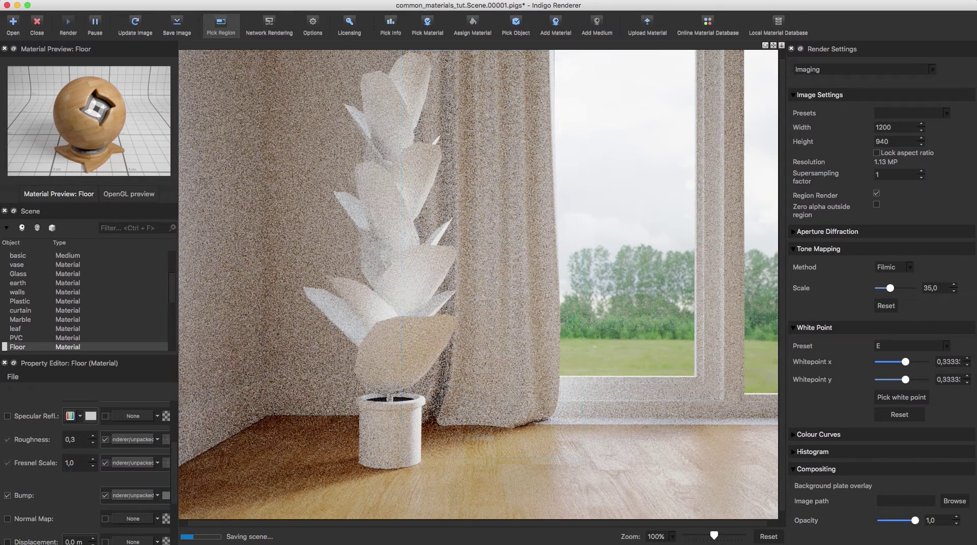
Change the curtain material's type from Diffuse to Blend
{"action": "scroll", "coordinate": [53, 448], "scroll_direction": "up", "scroll_amount": 1}
{"action": "left_click", "coordinate": [63, 311]}
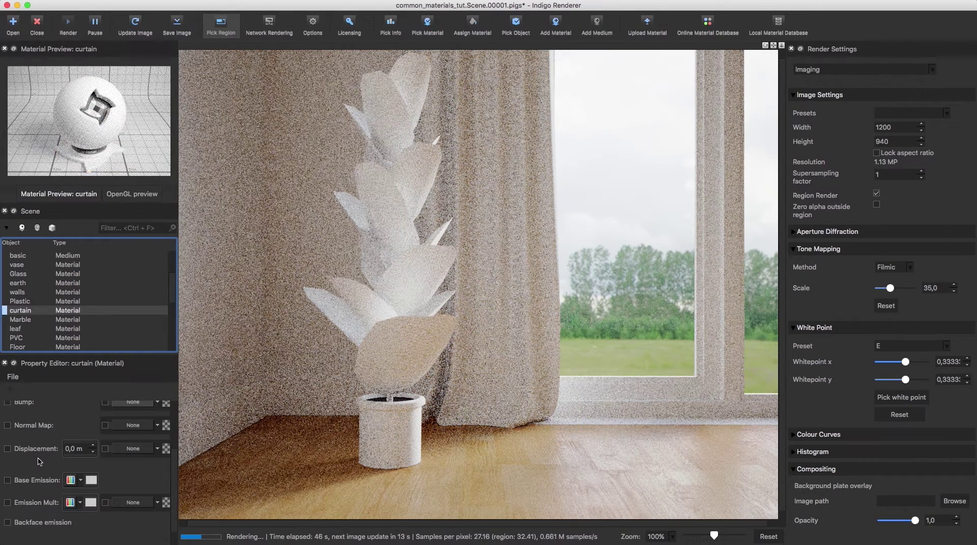
{"action": "scroll", "coordinate": [37, 462], "scroll_direction": "up", "scroll_amount": 3}
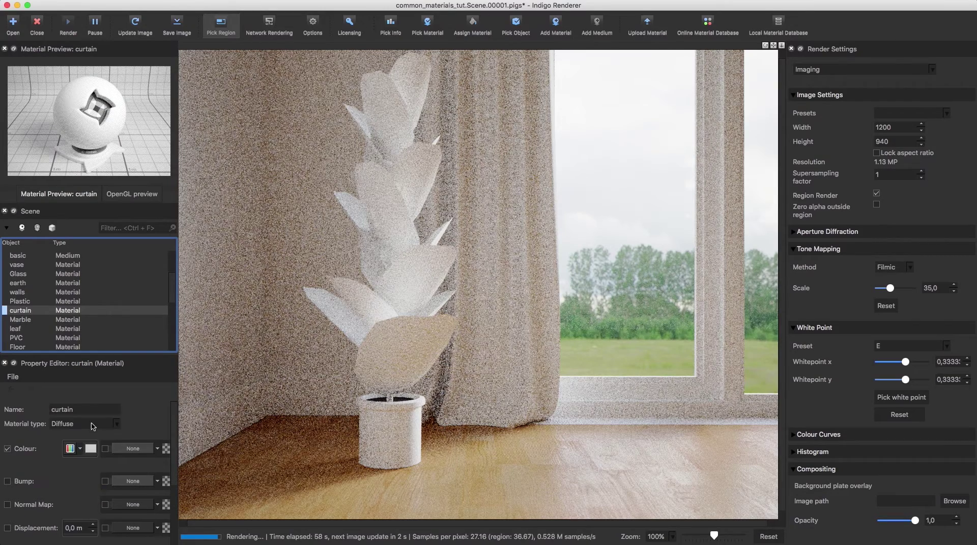
{"action": "left_click", "coordinate": [81, 424]}
{"action": "left_click", "coordinate": [67, 479]}
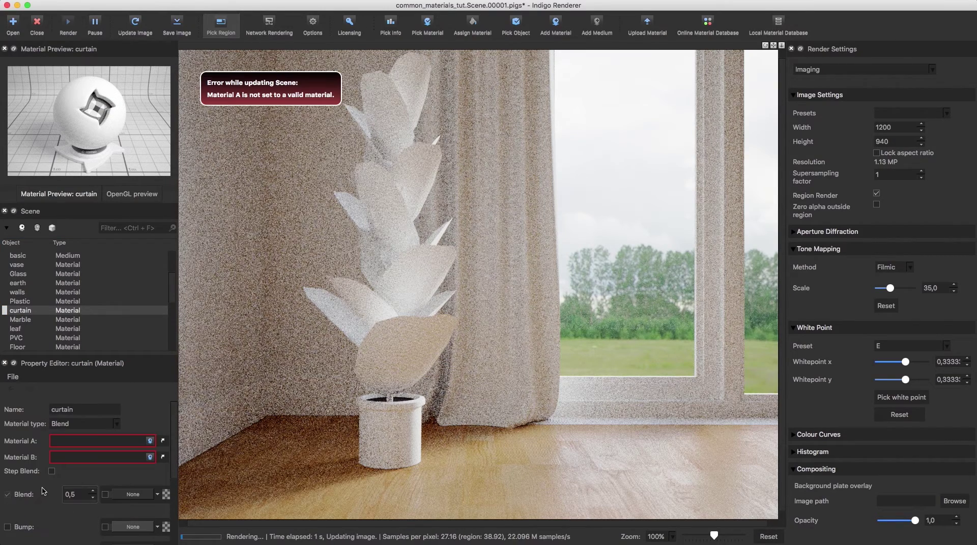
Create new child materials for Material A and Material B of the curtain and set Blend to 0,3
{"action": "left_click", "coordinate": [151, 441]}
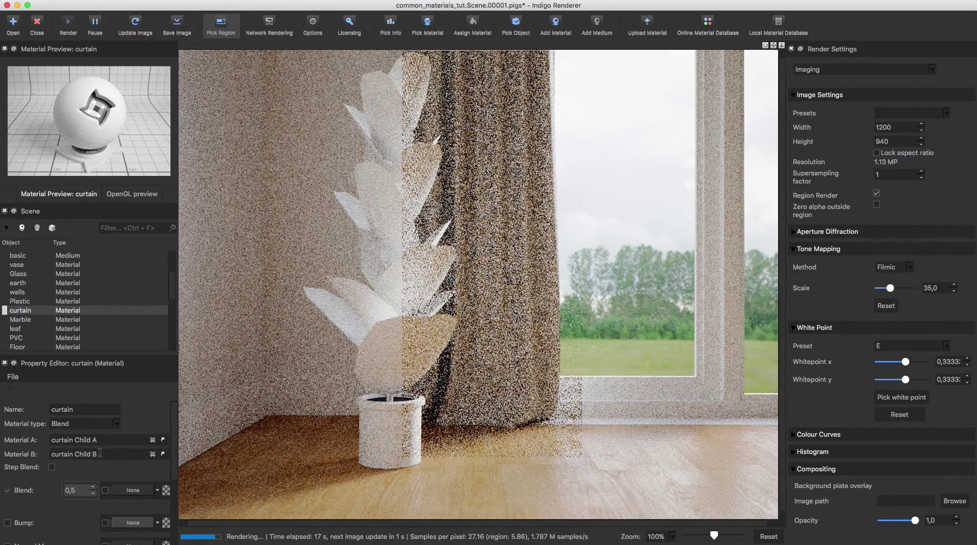
{"action": "left_click", "coordinate": [81, 492]}
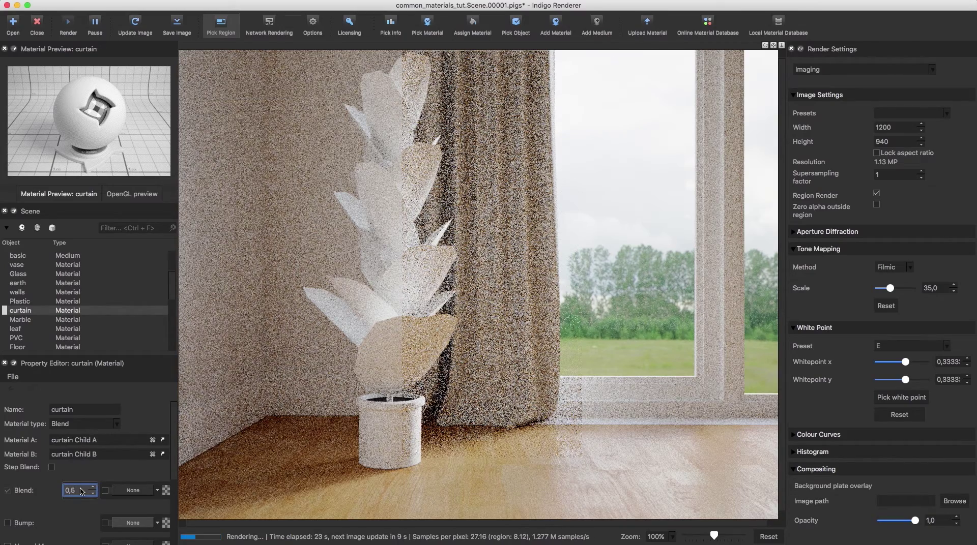
{"action": "scroll", "coordinate": [81, 492], "scroll_direction": "down", "scroll_amount": 2}
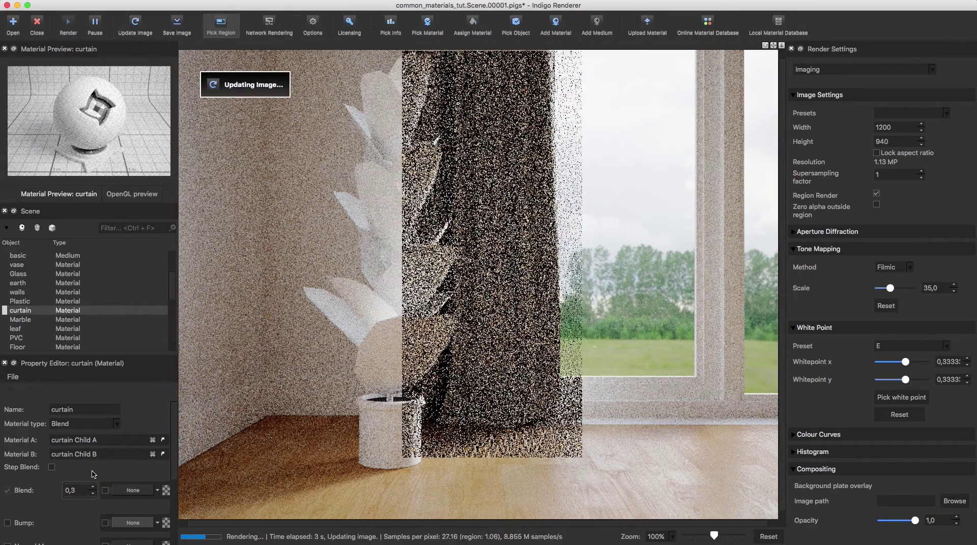
Change the material type of curtain Child B to Diffuse Transmitter and save the scene
{"action": "left_click", "coordinate": [163, 455]}
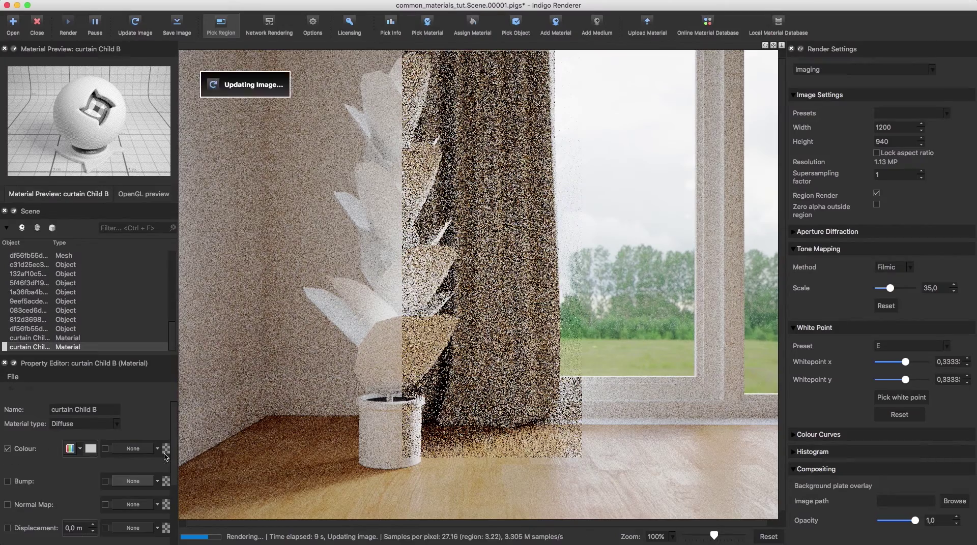
{"action": "left_click", "coordinate": [84, 425]}
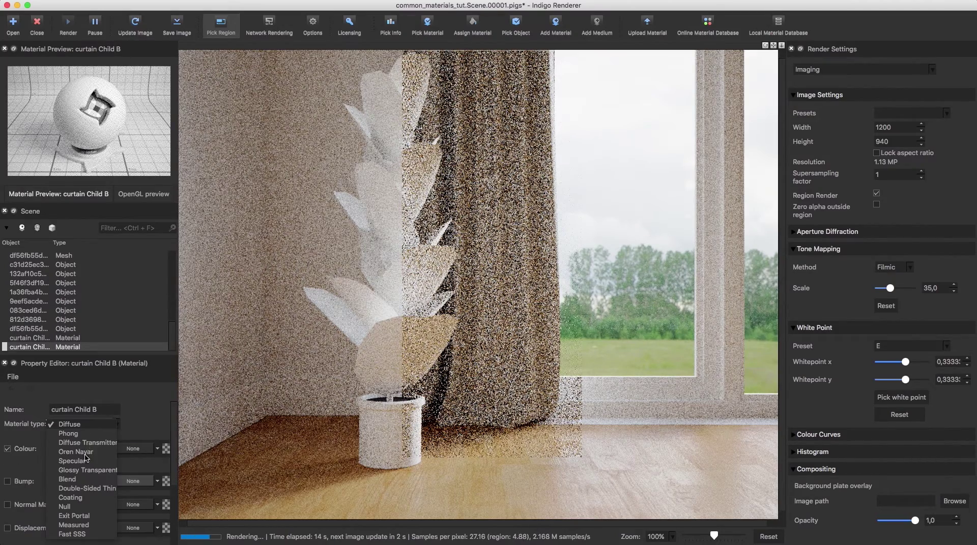
{"action": "left_click", "coordinate": [84, 443]}
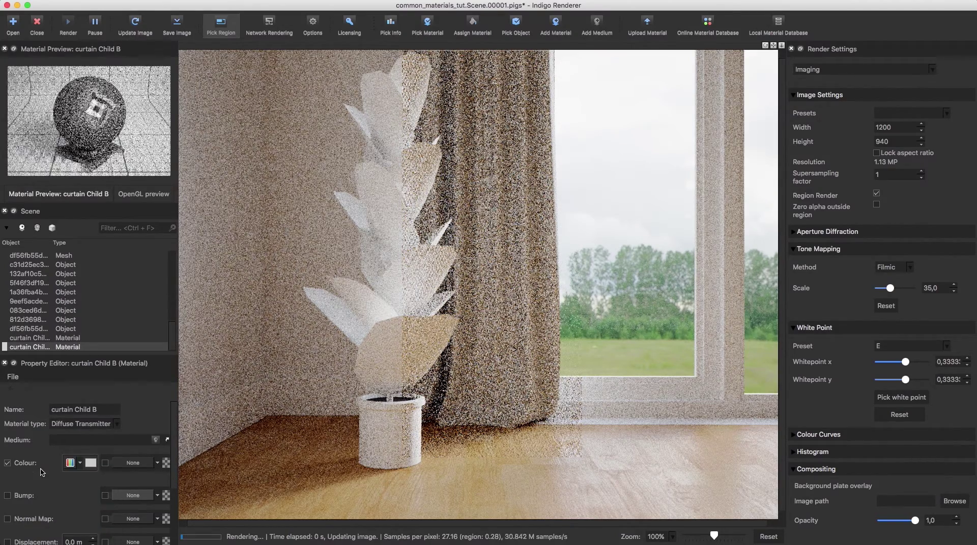
{"action": "key", "text": "super+s"}
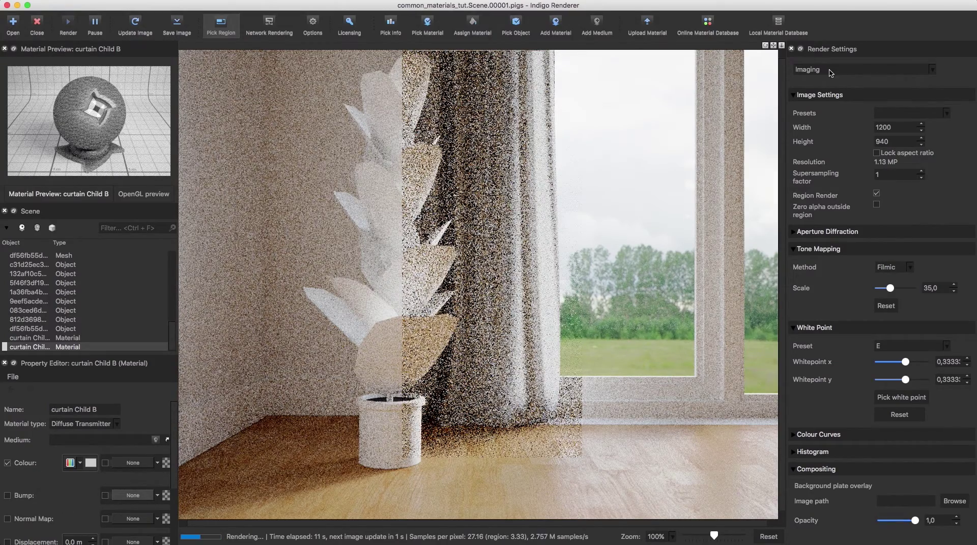
{"action": "left_click", "coordinate": [830, 72]}
{"action": "left_click", "coordinate": [830, 71]}
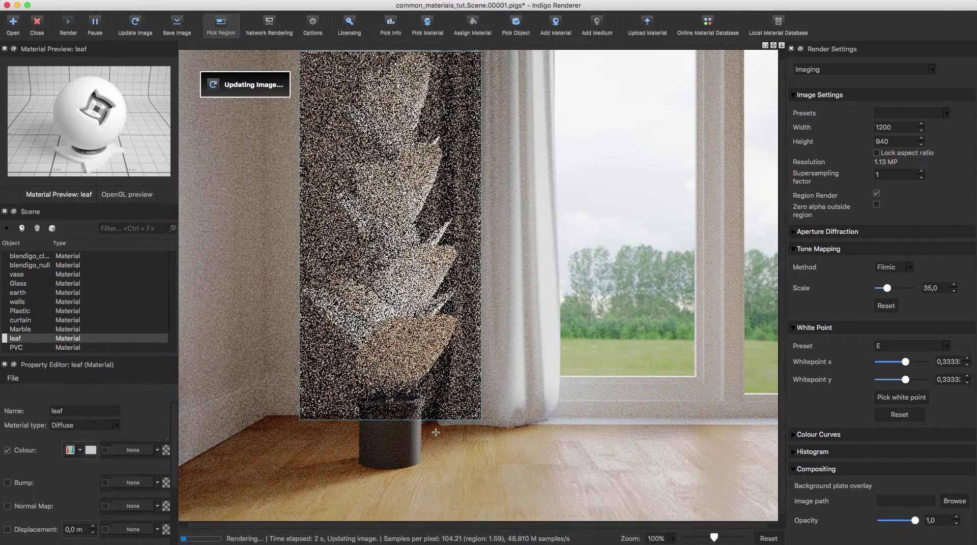
Change the leaf material to Double-Sided Thin and create new Front and Back materials for it
{"action": "left_click", "coordinate": [83, 426]}
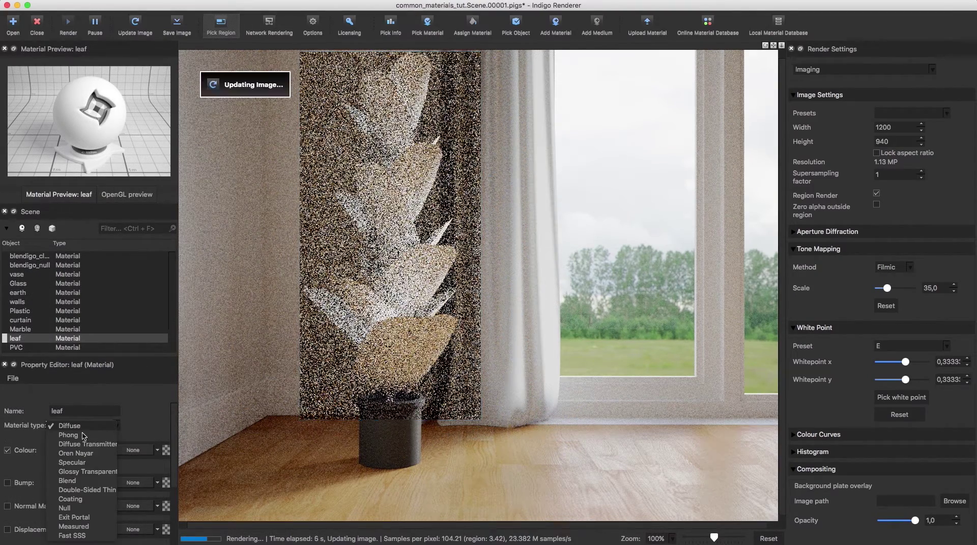
{"action": "left_click", "coordinate": [82, 490]}
{"action": "left_click", "coordinate": [165, 460]}
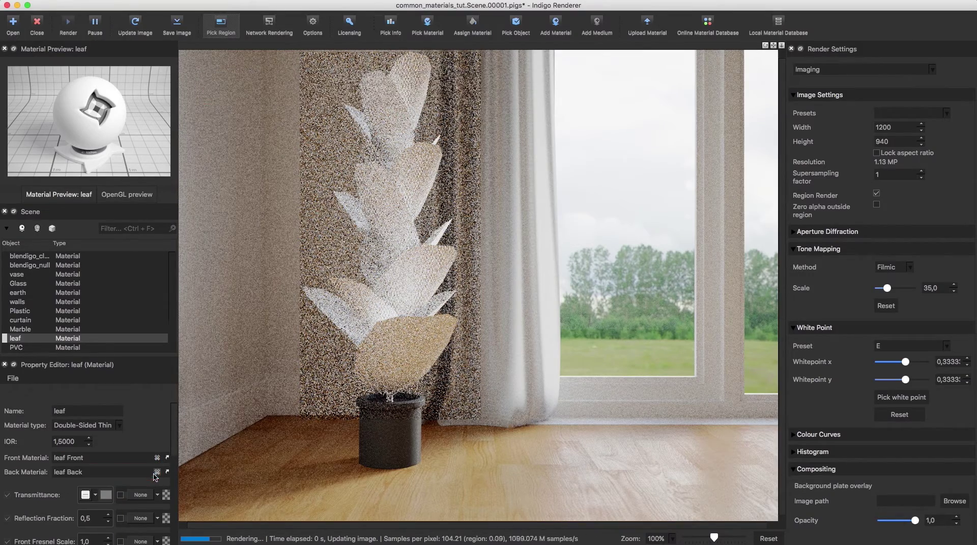
Load leaf.png as the colour texture of the leaf Front material
{"action": "scroll", "coordinate": [45, 509], "scroll_direction": "down", "scroll_amount": 1}
{"action": "scroll", "coordinate": [45, 511], "scroll_direction": "down", "scroll_amount": 1}
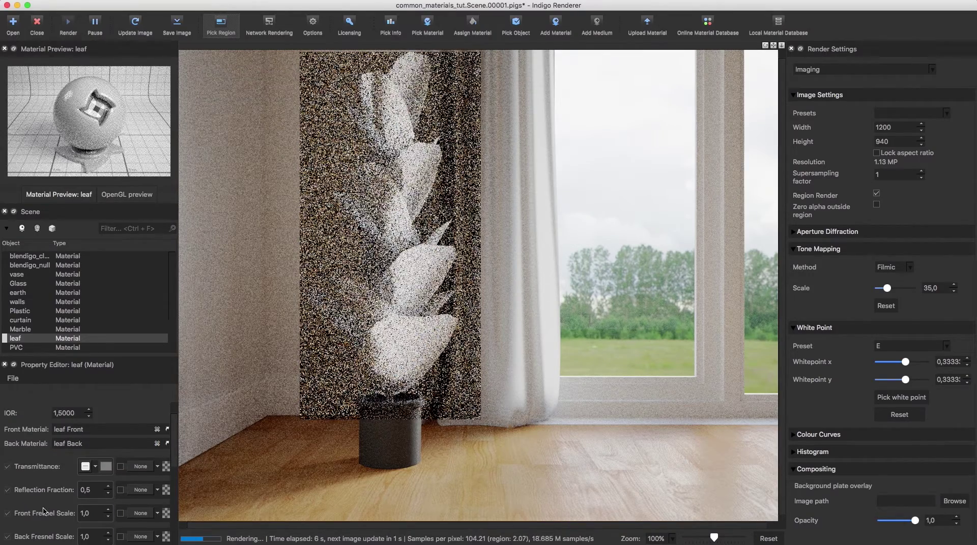
{"action": "left_click", "coordinate": [167, 430]}
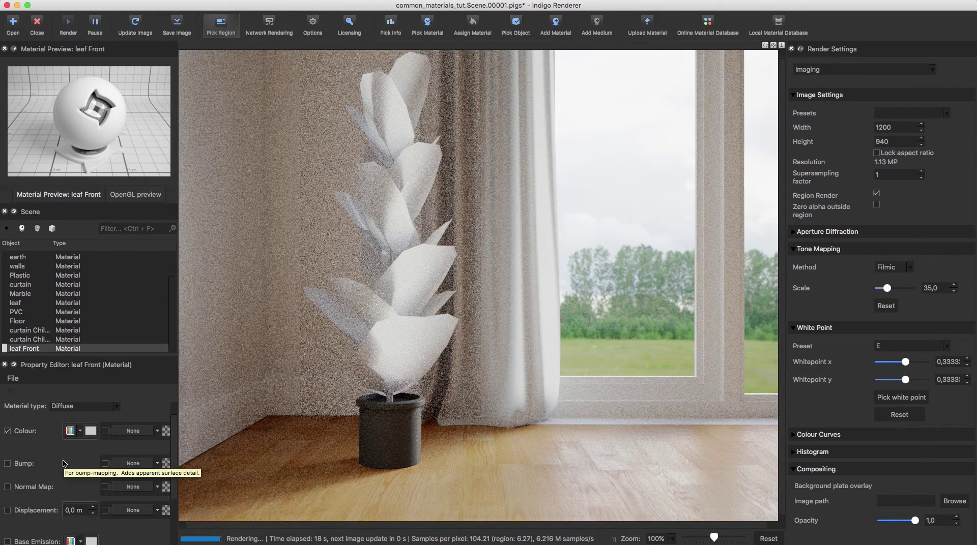
{"action": "left_click", "coordinate": [157, 431]}
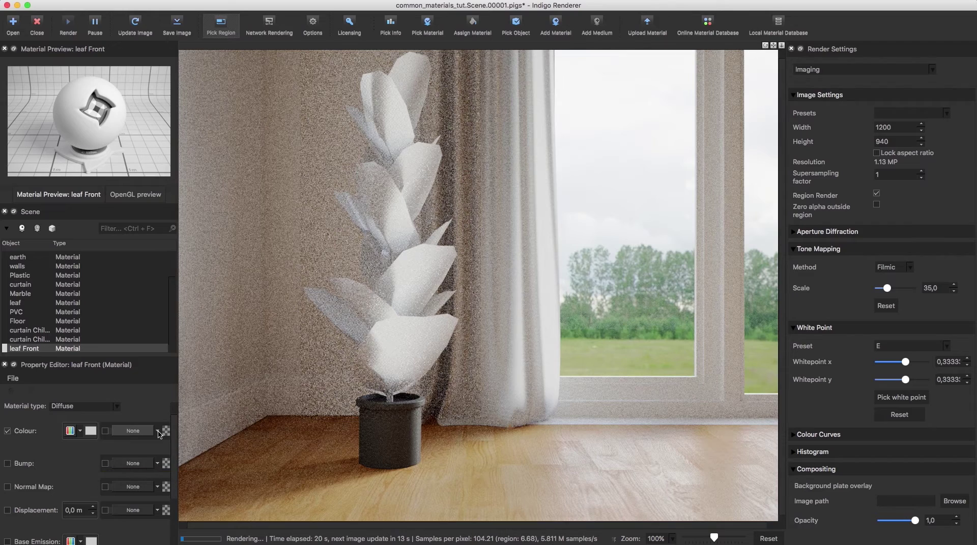
{"action": "left_click", "coordinate": [150, 456]}
{"action": "left_click", "coordinate": [429, 149]}
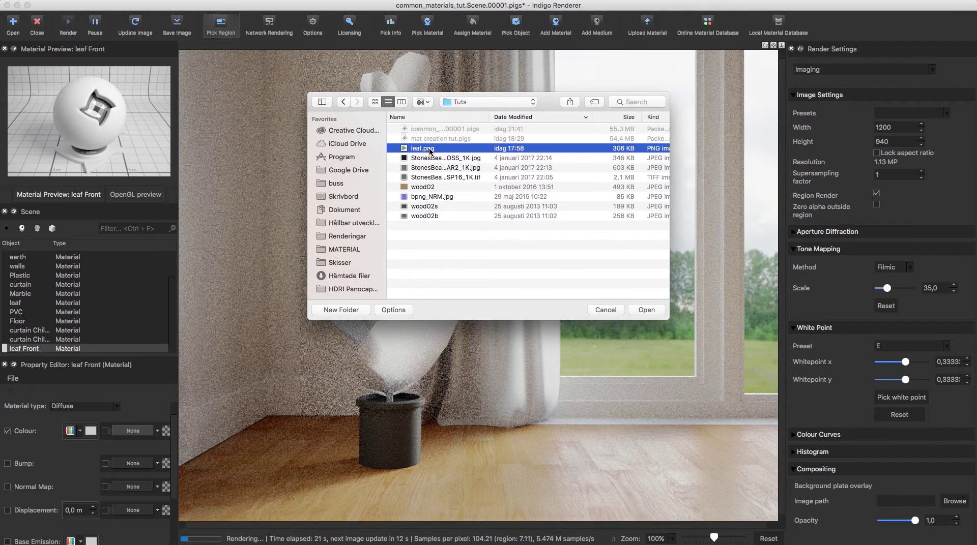
{"action": "double_click", "coordinate": [430, 149]}
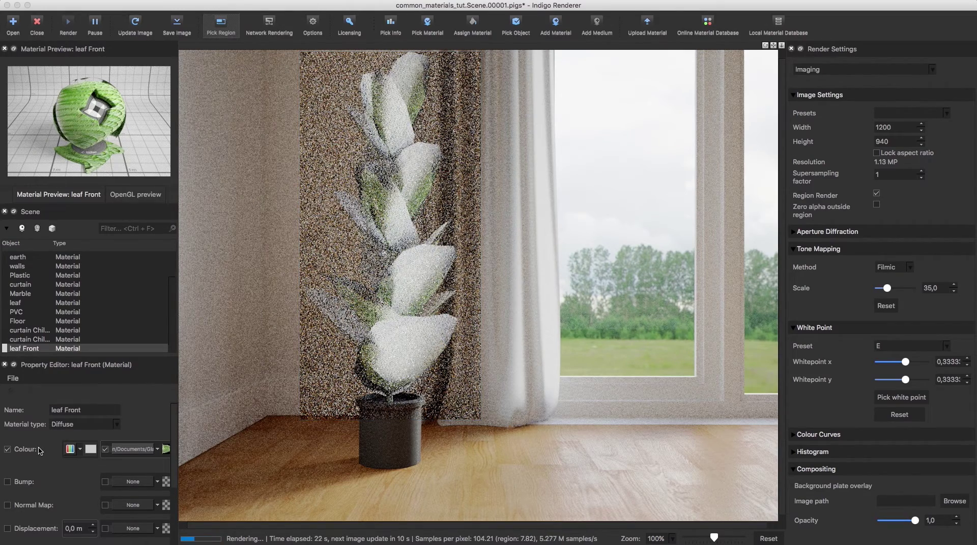
Load leaf.png as the colour texture of the leaf Back material
{"action": "left_click", "coordinate": [24, 347]}
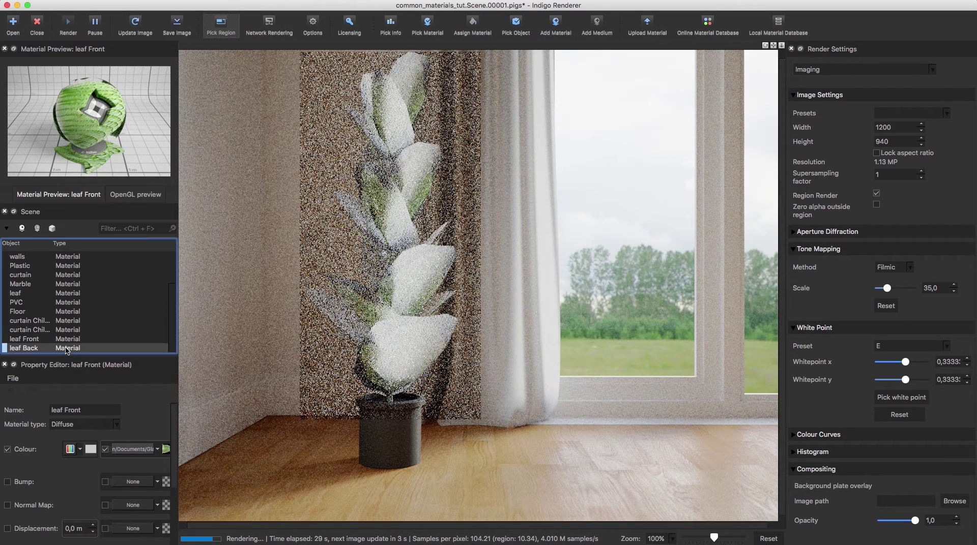
{"action": "left_click", "coordinate": [157, 449]}
{"action": "left_click", "coordinate": [149, 472]}
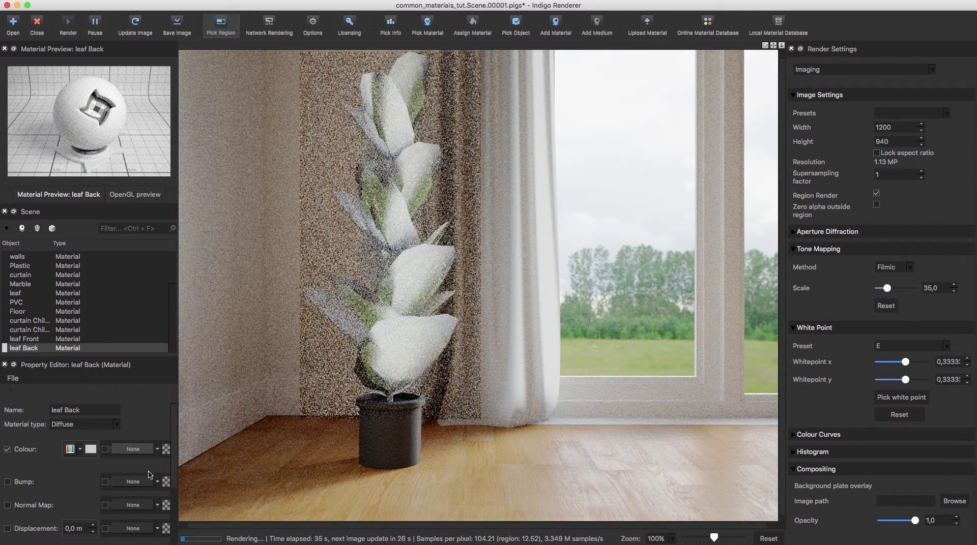
{"action": "left_click", "coordinate": [435, 149]}
{"action": "double_click", "coordinate": [434, 149]}
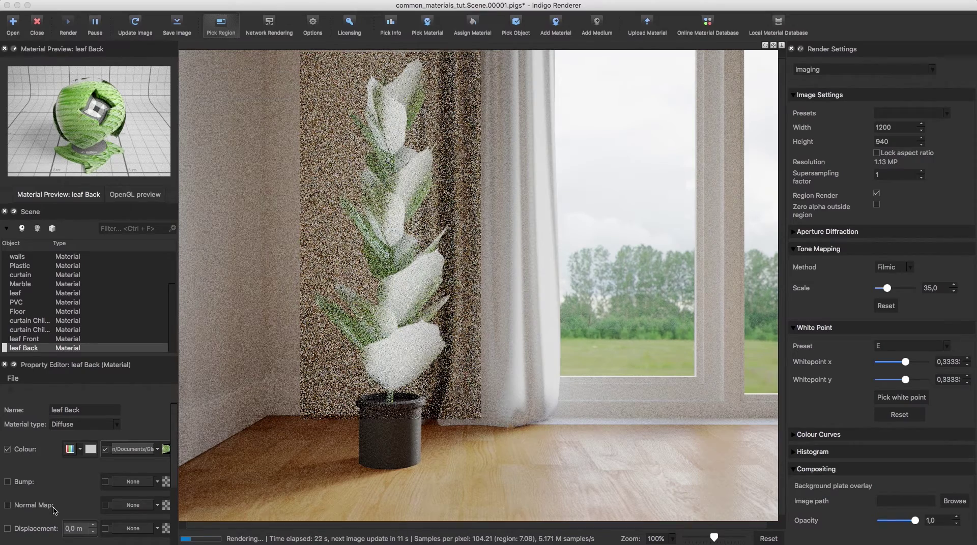
Load the green leaf image as the transmittance texture of the leaf material
{"action": "left_click", "coordinate": [73, 339]}
{"action": "left_click", "coordinate": [56, 295]}
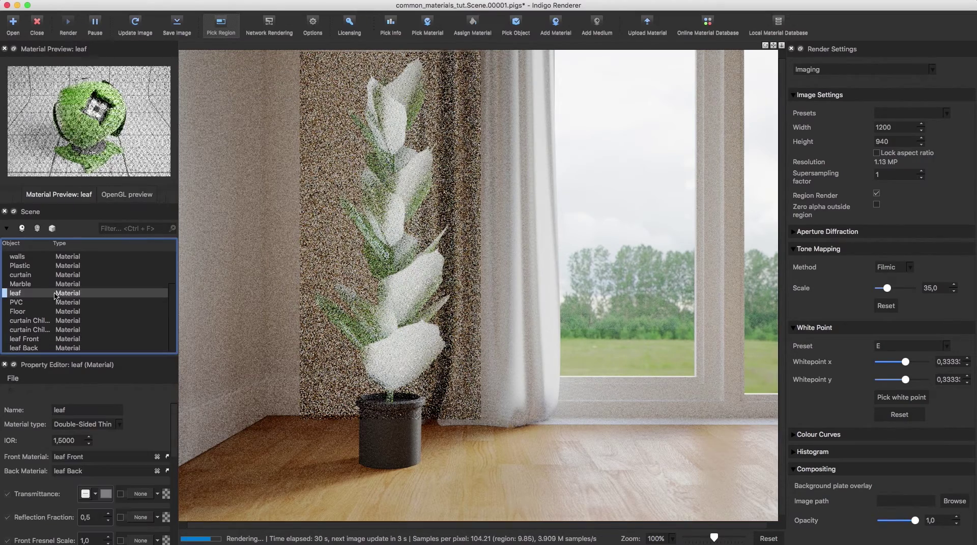
{"action": "scroll", "coordinate": [111, 427], "scroll_direction": "down", "scroll_amount": 3}
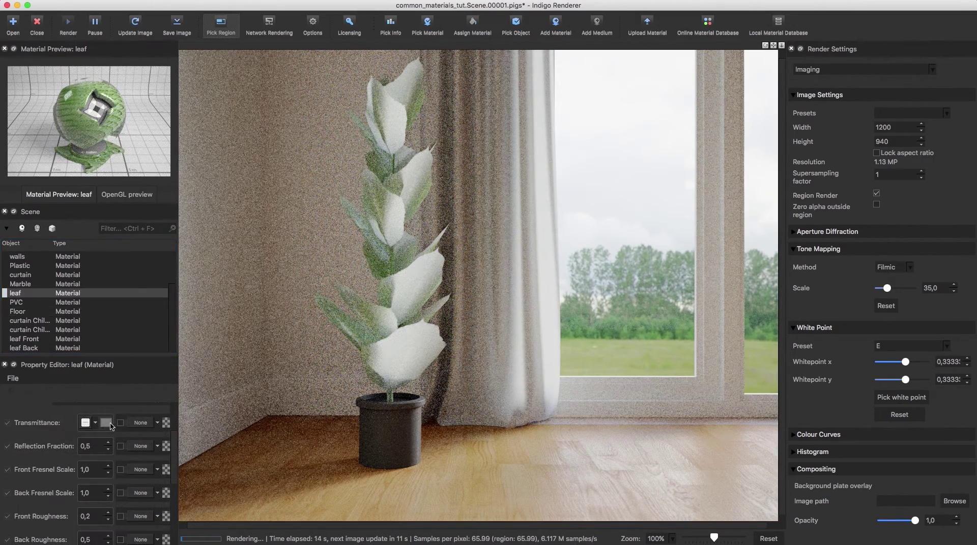
{"action": "left_click", "coordinate": [158, 423]}
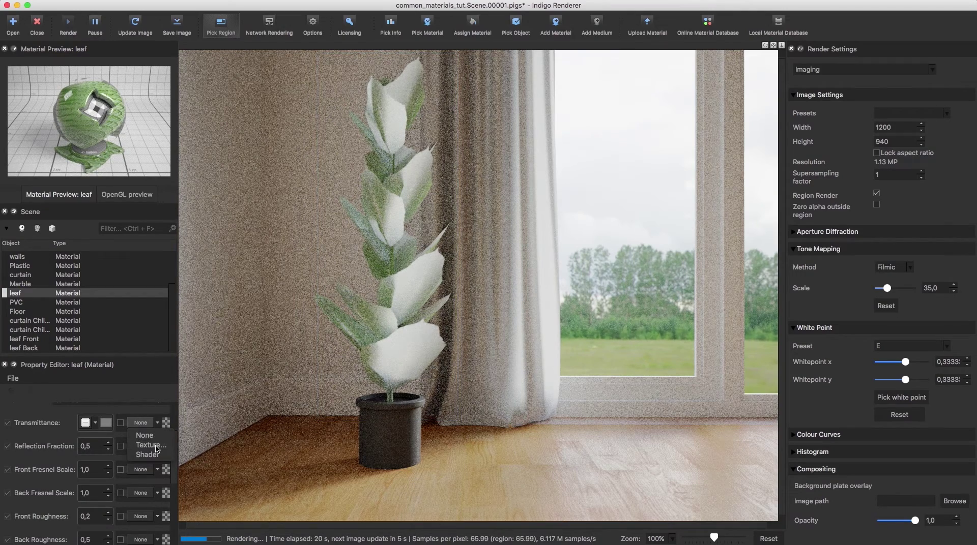
{"action": "left_click", "coordinate": [156, 446]}
{"action": "double_click", "coordinate": [422, 148]}
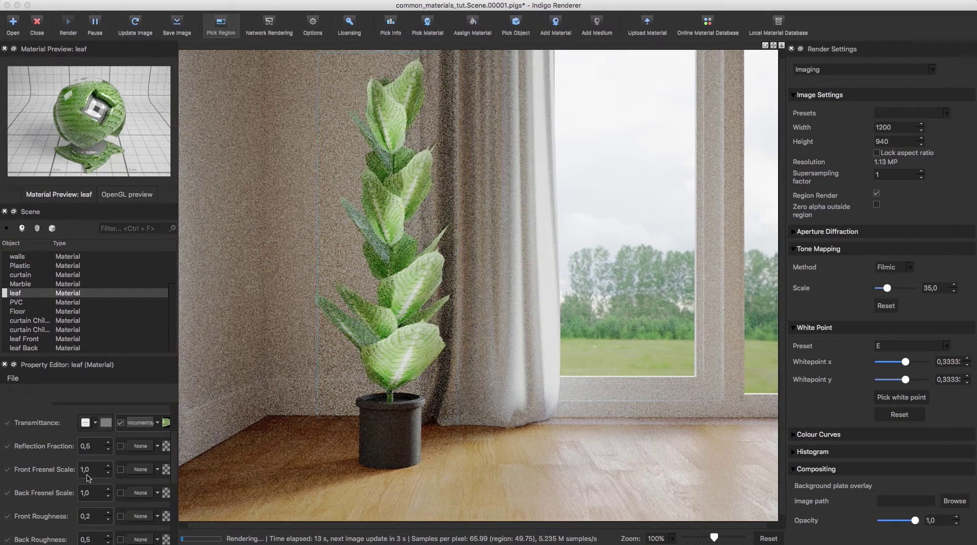
Set the leaf material's reflection fraction to 0.8
{"action": "left_click", "coordinate": [93, 447]}
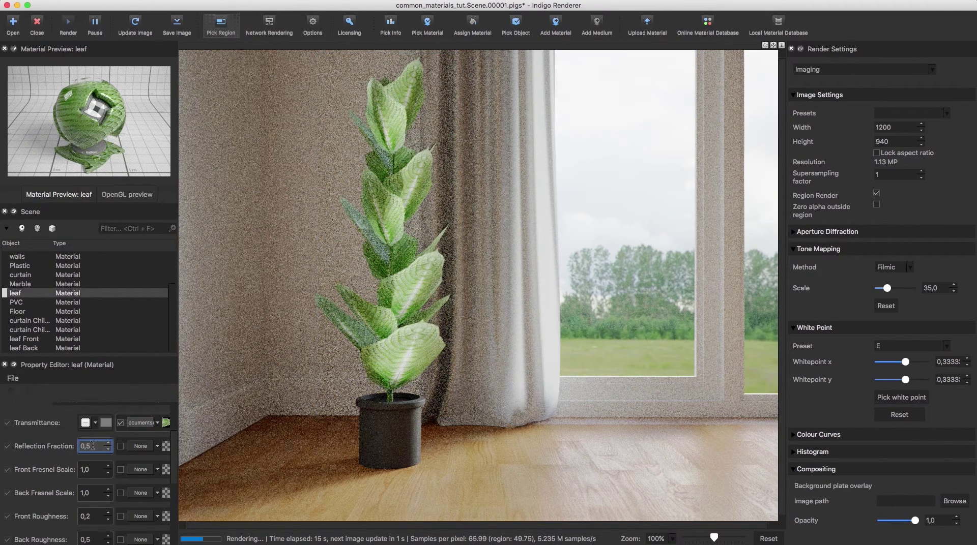
{"action": "key", "text": "BackSpace"}
{"action": "type", "text": "8"}
{"action": "key", "text": "Return"}
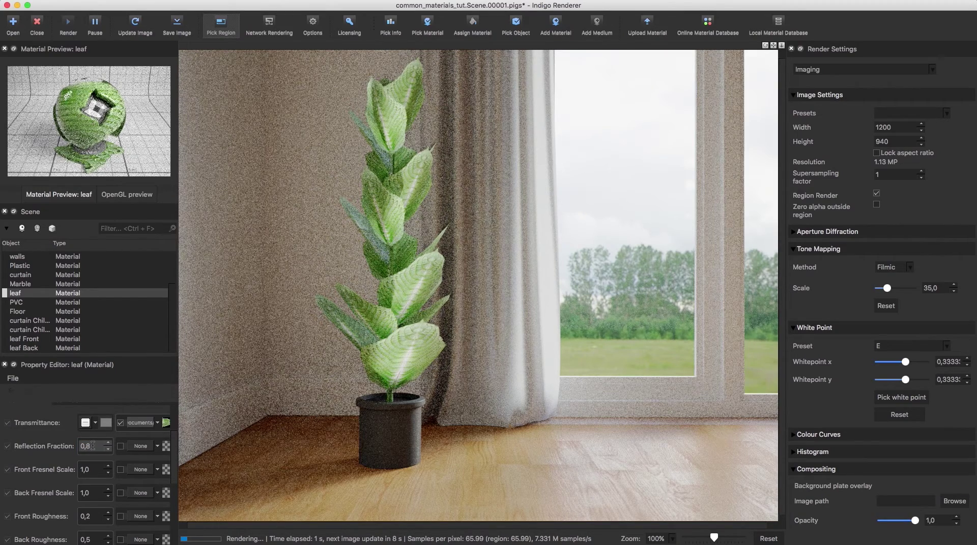
Set the leaf material's front roughness to 0.4
{"action": "scroll", "coordinate": [176, 443], "scroll_direction": "up", "scroll_amount": 3}
{"action": "scroll", "coordinate": [175, 483], "scroll_direction": "down", "scroll_amount": 5}
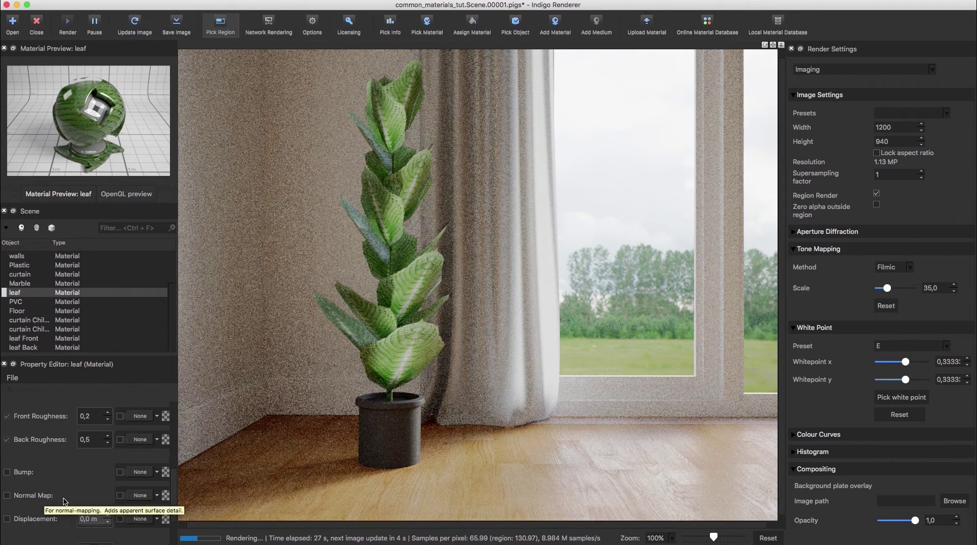
{"action": "scroll", "coordinate": [64, 499], "scroll_direction": "up", "scroll_amount": 2}
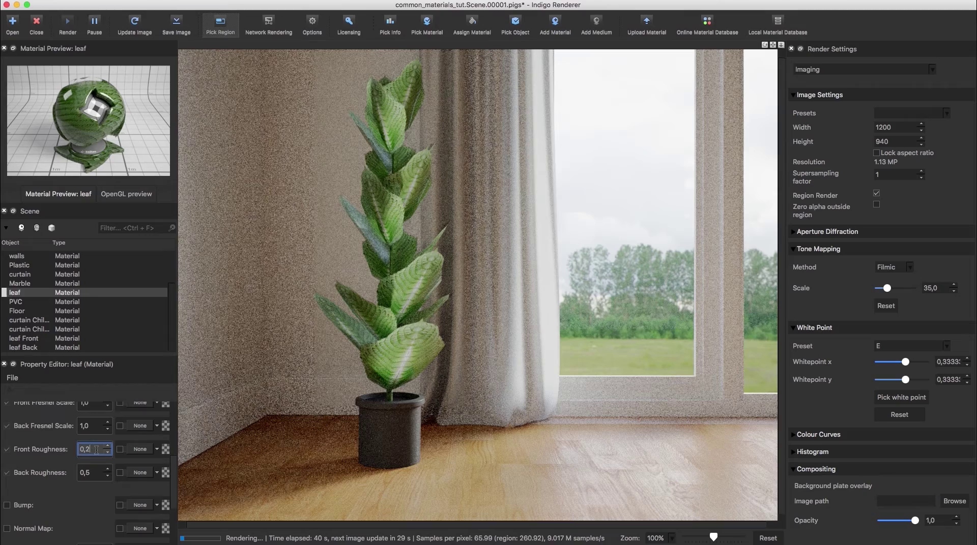
{"action": "left_click", "coordinate": [96, 450]}
{"action": "key", "text": "Return"}
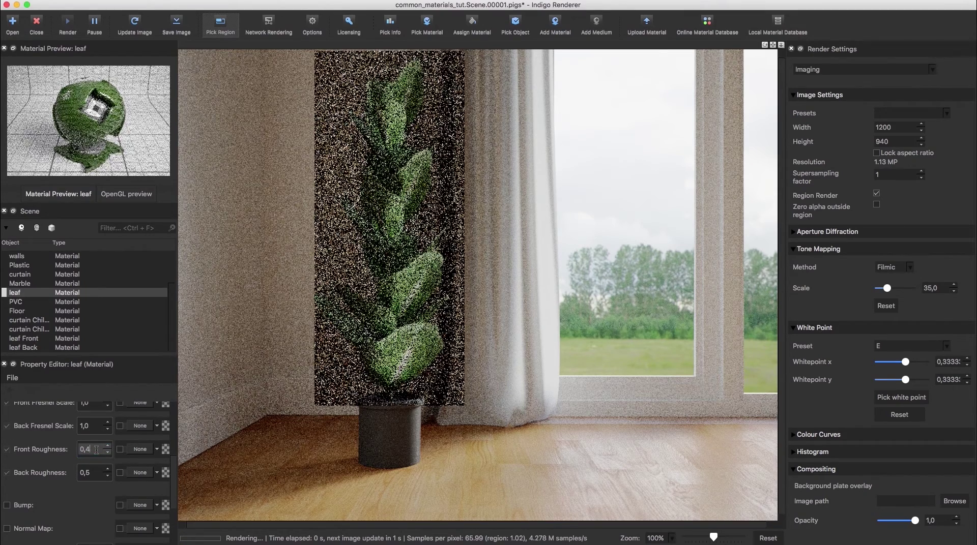
Load the leaf normal map image as the normal map texture of the leaf material
{"action": "scroll", "coordinate": [66, 409], "scroll_direction": "down", "scroll_amount": 3}
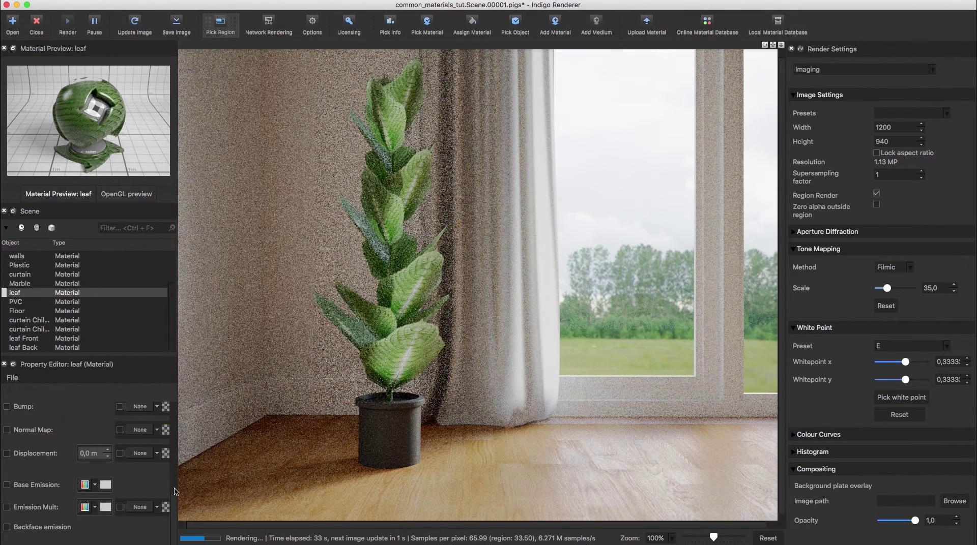
{"action": "scroll", "coordinate": [177, 473], "scroll_direction": "up", "scroll_amount": 5}
{"action": "scroll", "coordinate": [173, 485], "scroll_direction": "down", "scroll_amount": 2}
{"action": "left_click", "coordinate": [157, 488]}
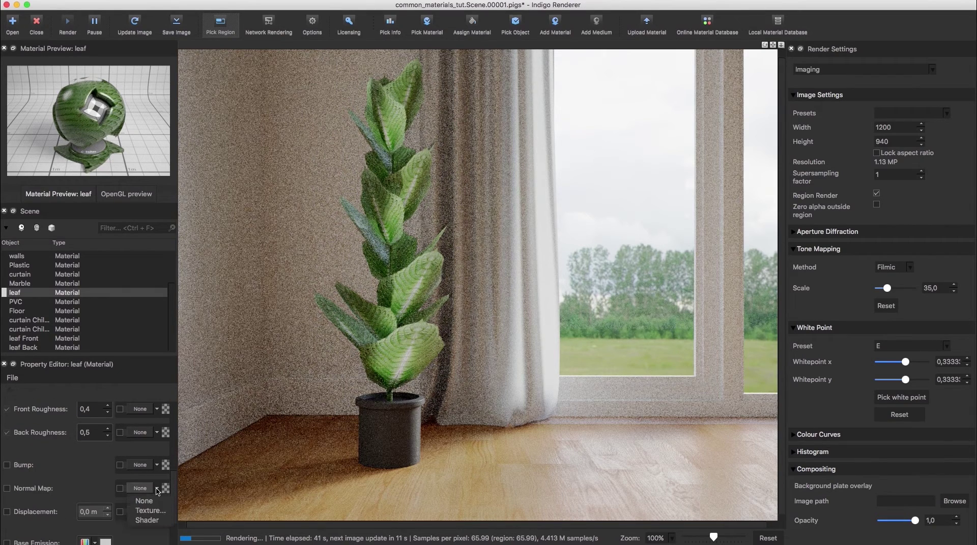
{"action": "left_click", "coordinate": [150, 511]}
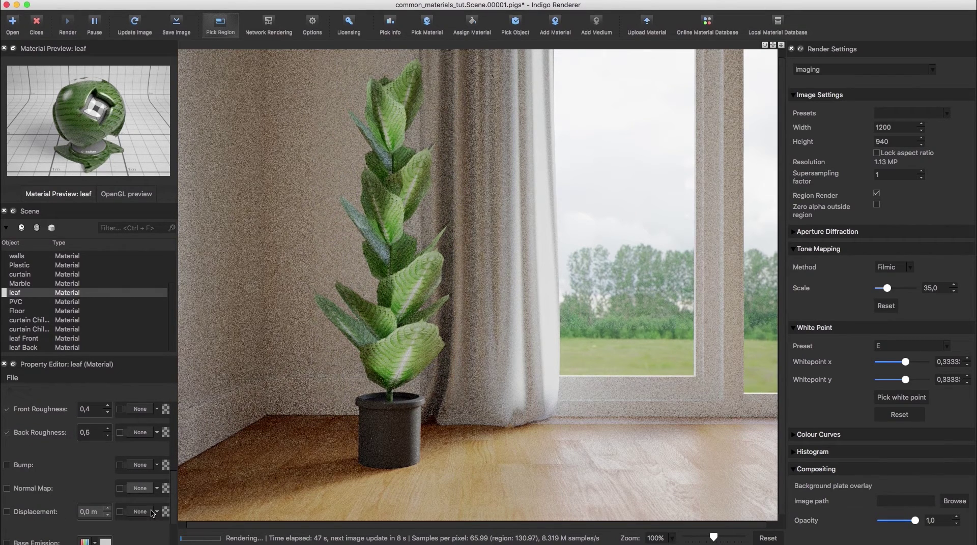
{"action": "double_click", "coordinate": [425, 196]}
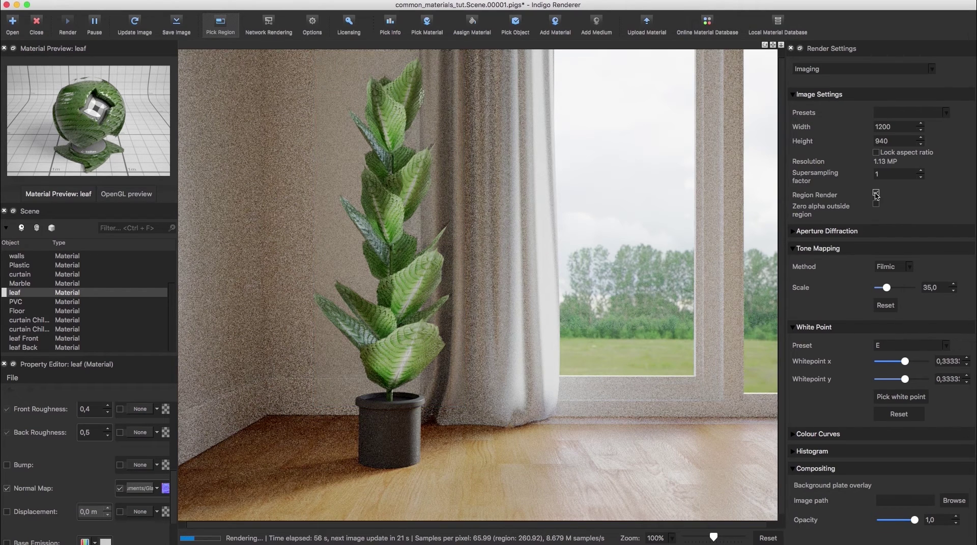
Turn off region rendering and set the Filmic tone mapping scale to 50
{"action": "left_click", "coordinate": [875, 193]}
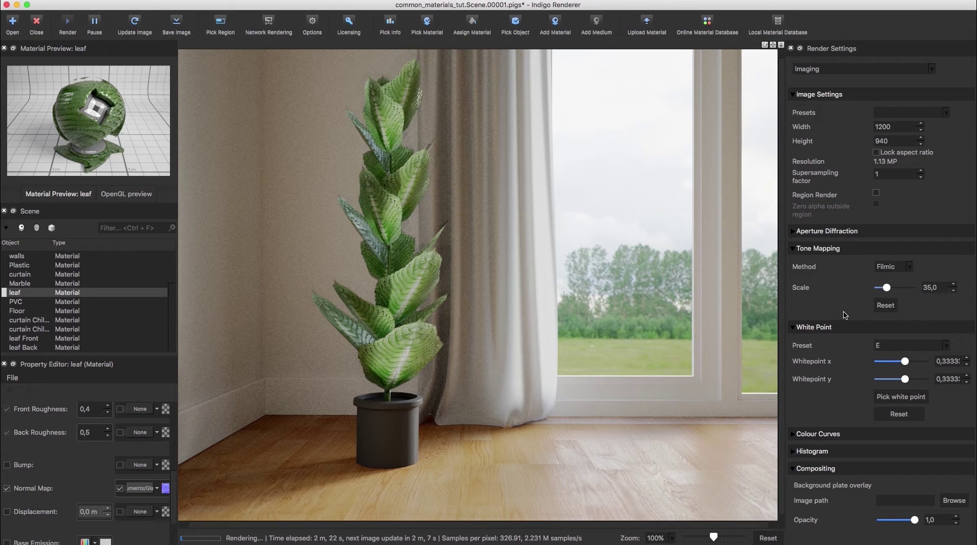
{"action": "double_click", "coordinate": [928, 287]}
{"action": "type", "text": "50"}
{"action": "key", "text": "Return"}
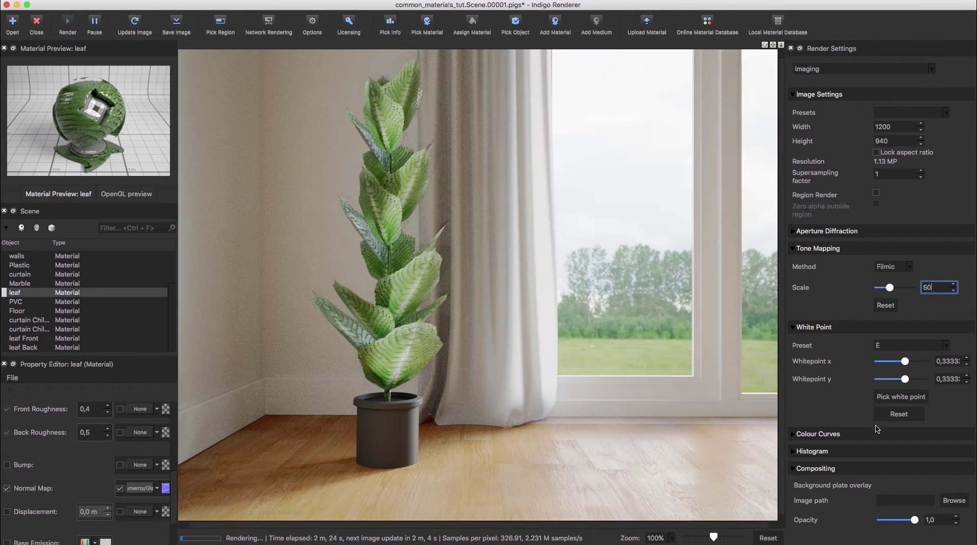
Shift the render's white point to x 0.35 and y 0.34
{"action": "left_click_drag", "start_coordinate": [904, 361], "coordinate": [907, 361]}
{"action": "left_click_drag", "start_coordinate": [904, 379], "coordinate": [908, 383]}
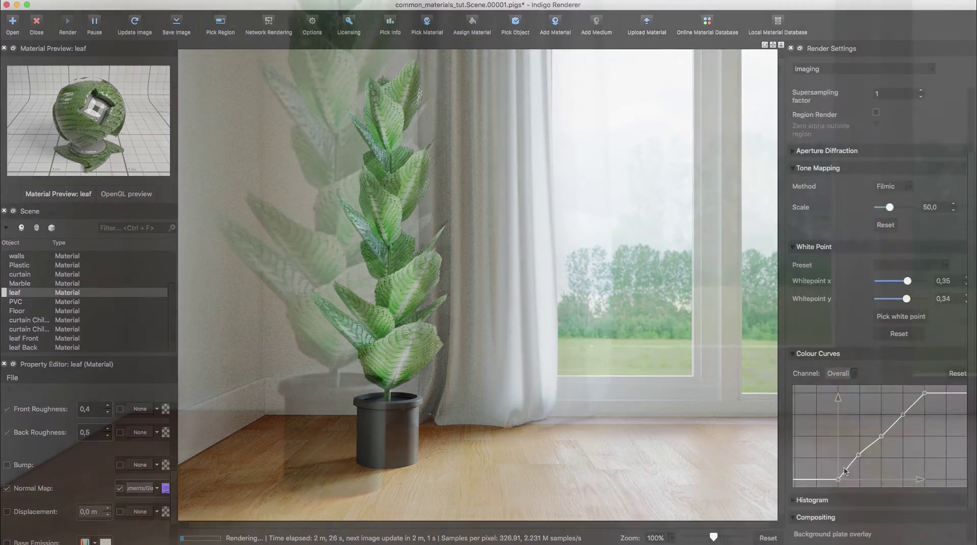